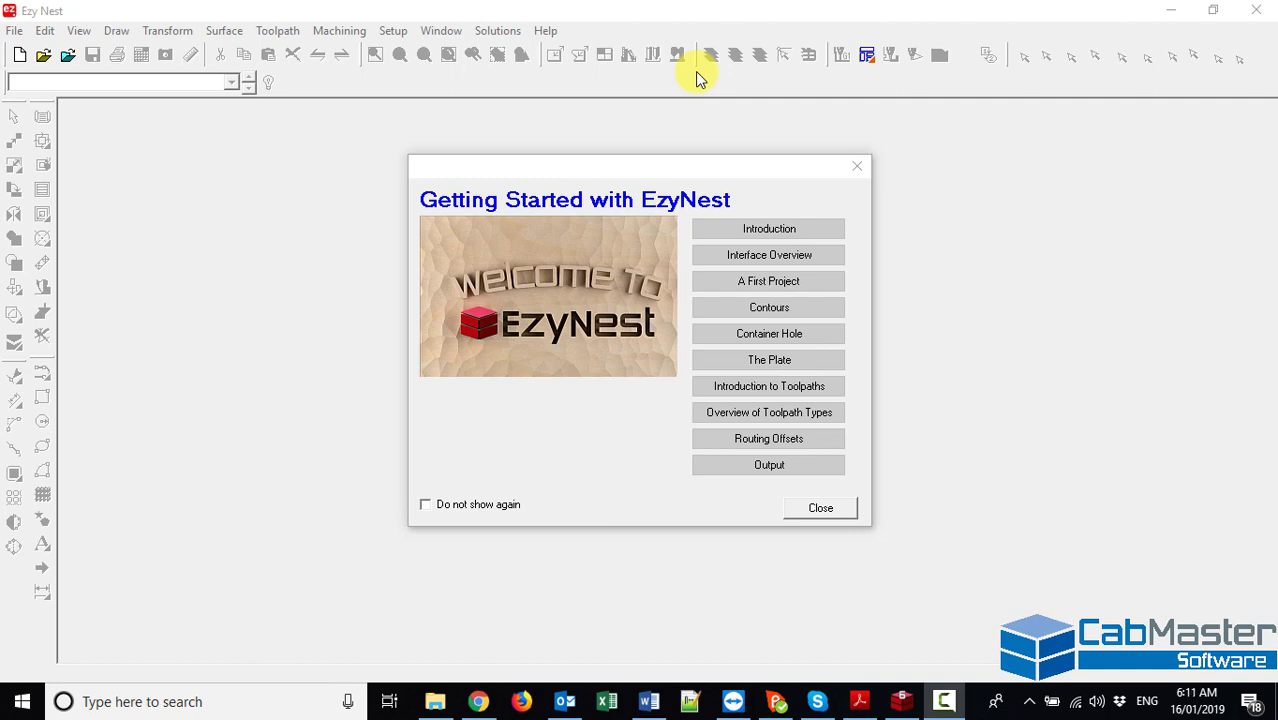
- Start a new document with the default 1875 × 1175 mm, 16 mm thick plate
left_click(858, 168)
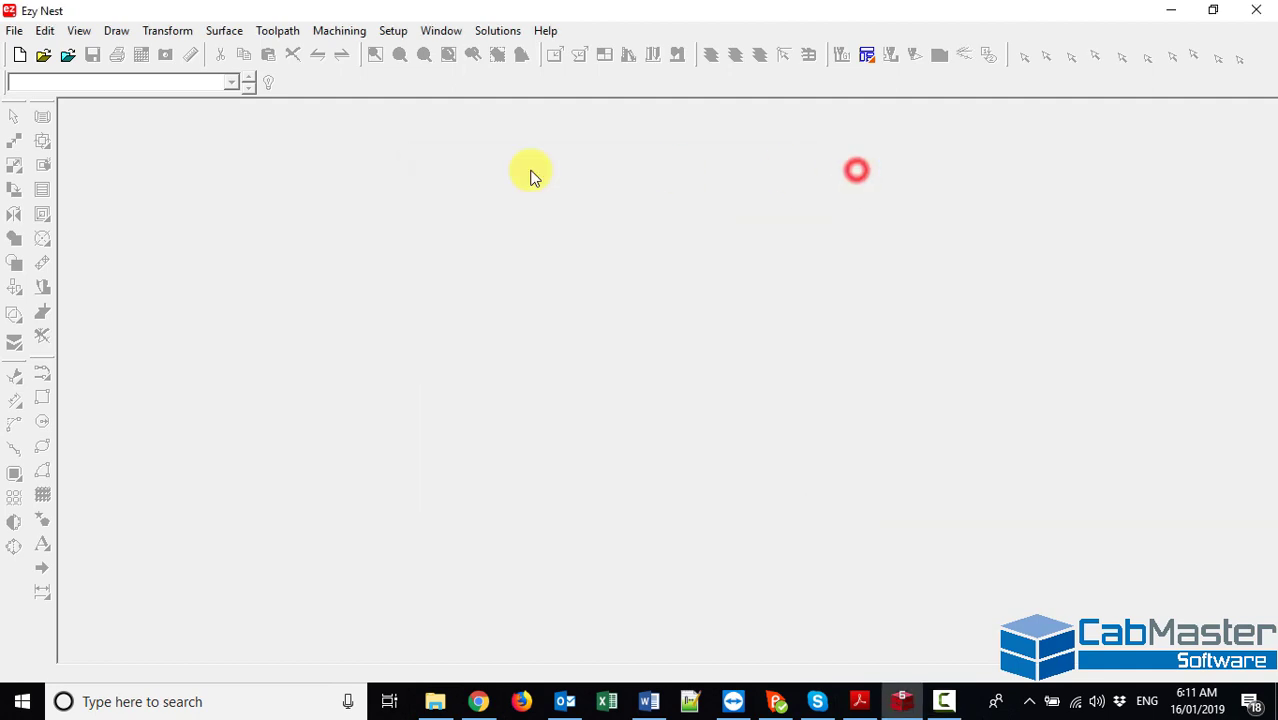
left_click(21, 56)
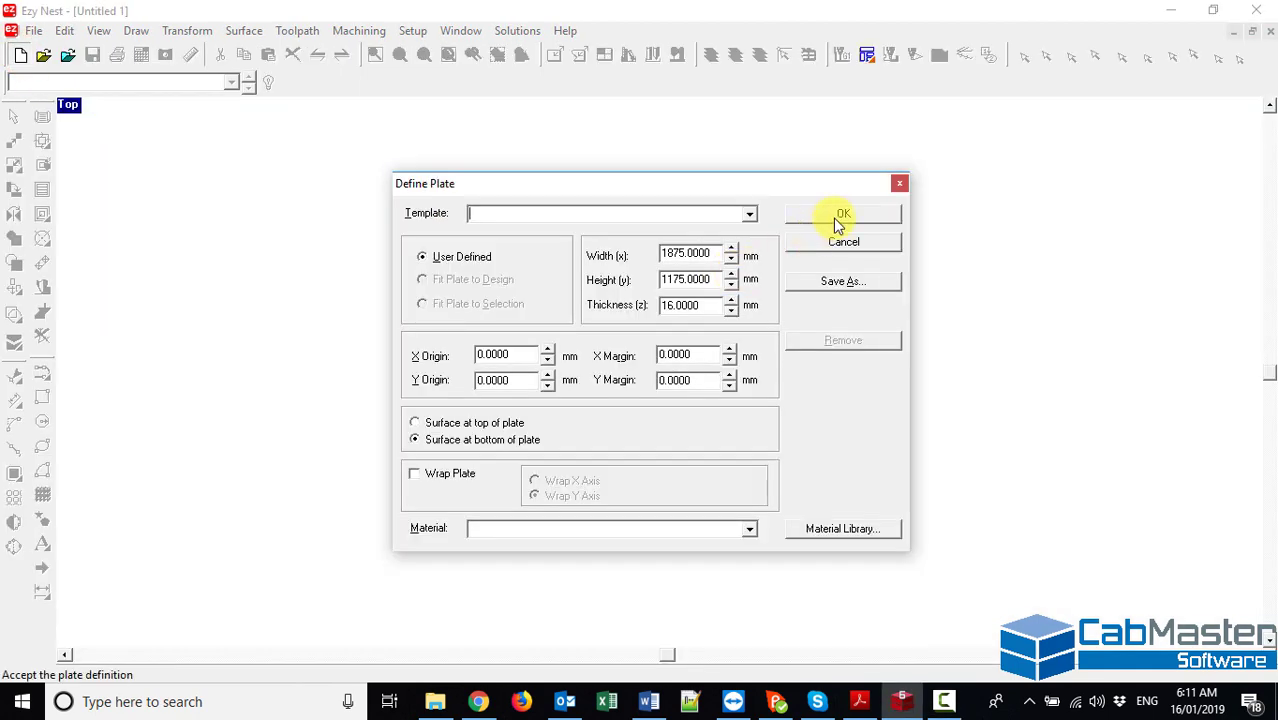
left_click(830, 215)
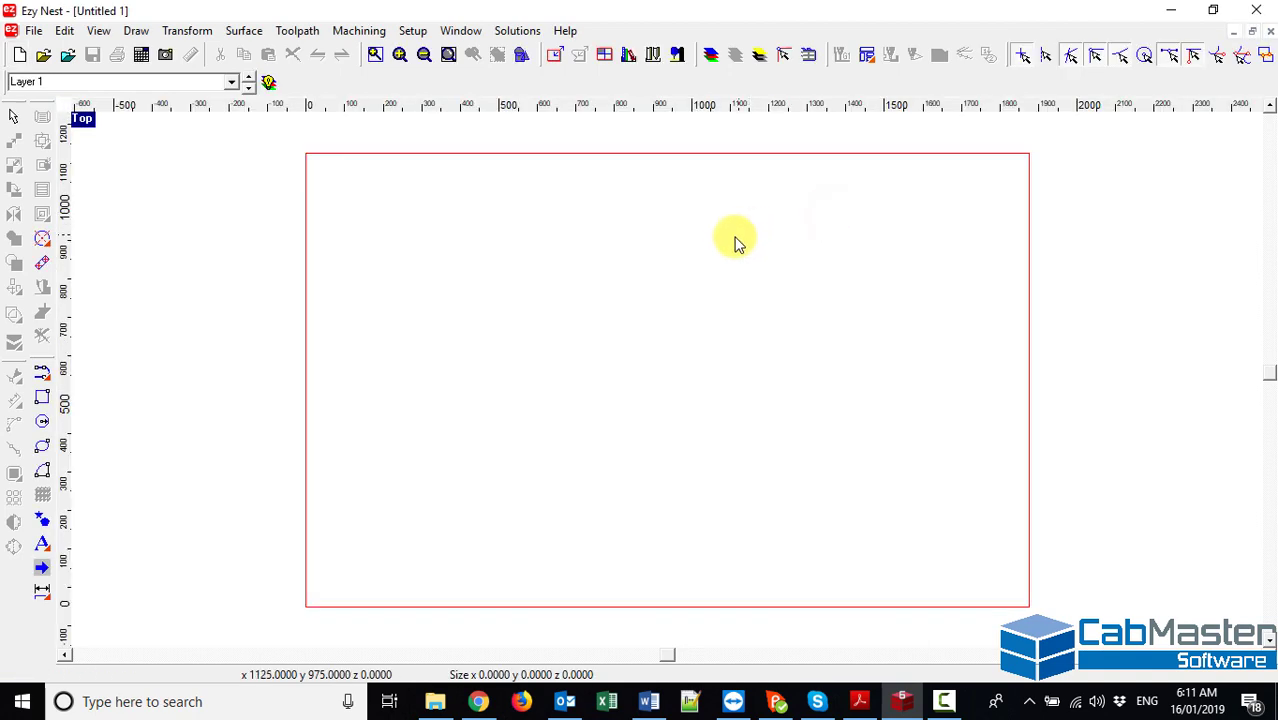
- Draw a test rectangle on the plate, then select and delete it
left_click(42, 396)
left_click(427, 340)
left_click(577, 428)
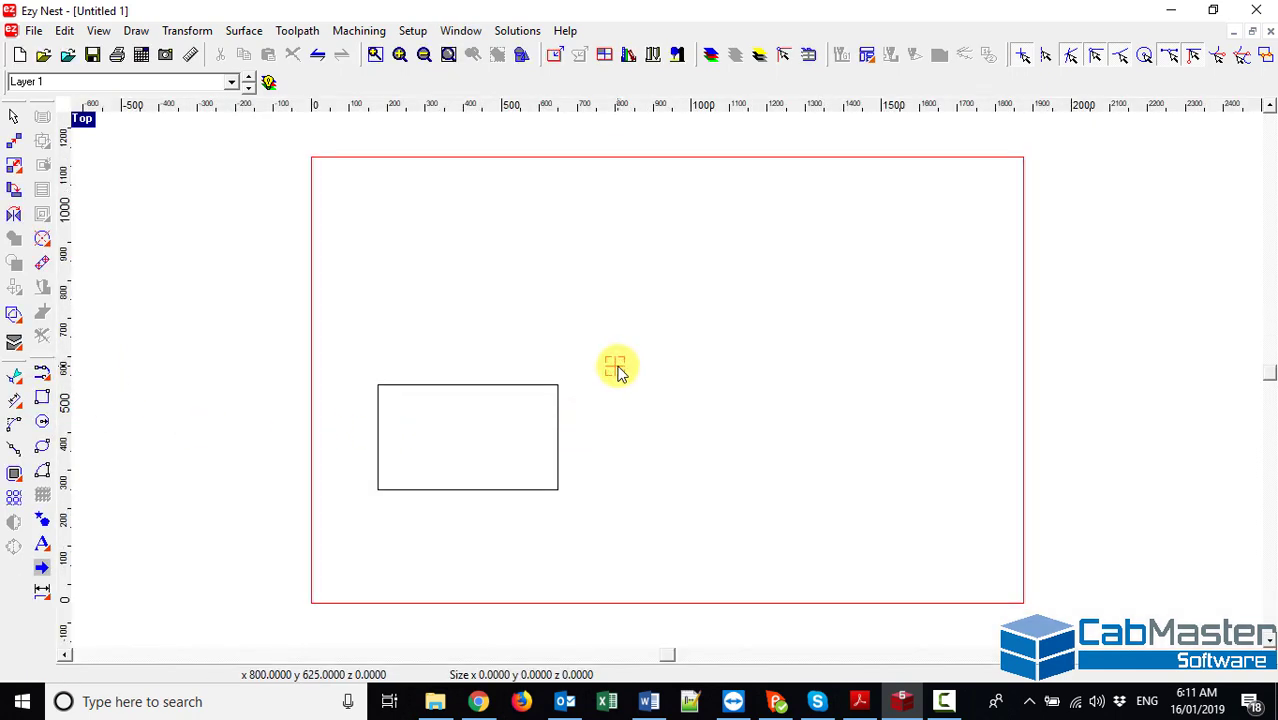
left_click(459, 385)
key("Delete")
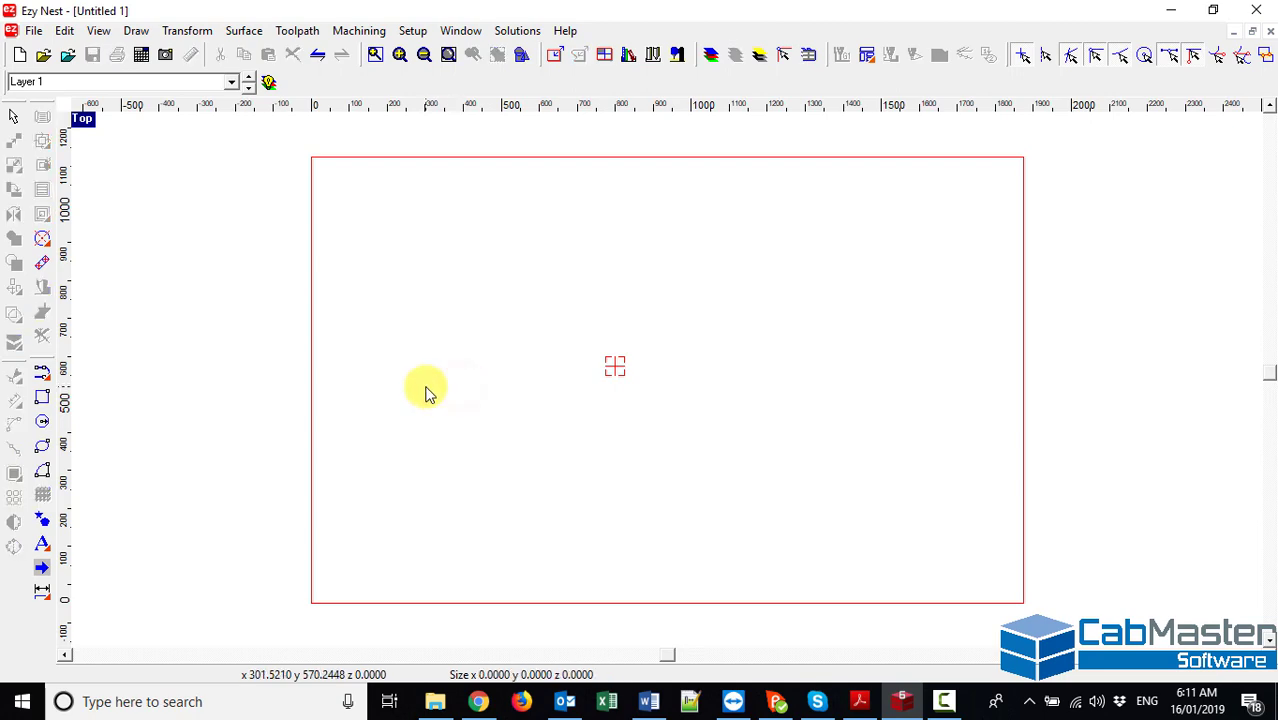
left_click(67, 55)
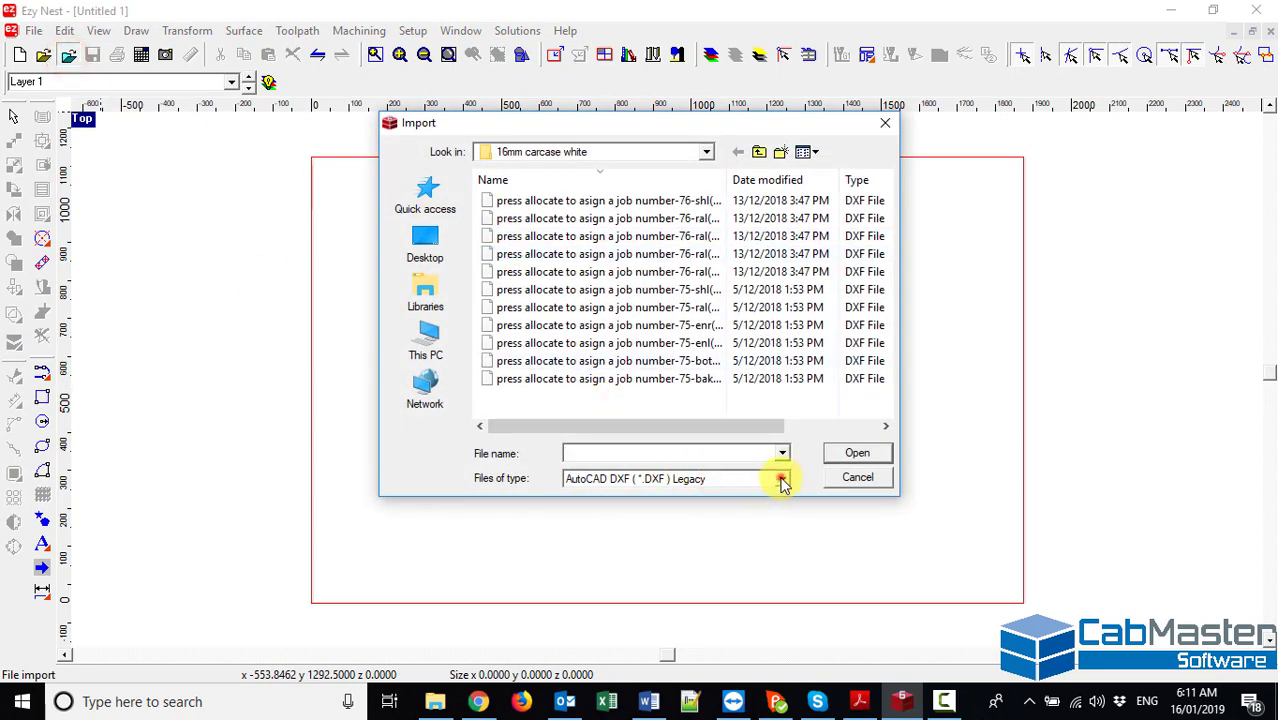
- Import the first DXF Legacy file from C:\Machining\drawing\16mm carcase white and select the part
left_click(782, 480)
left_click(780, 479)
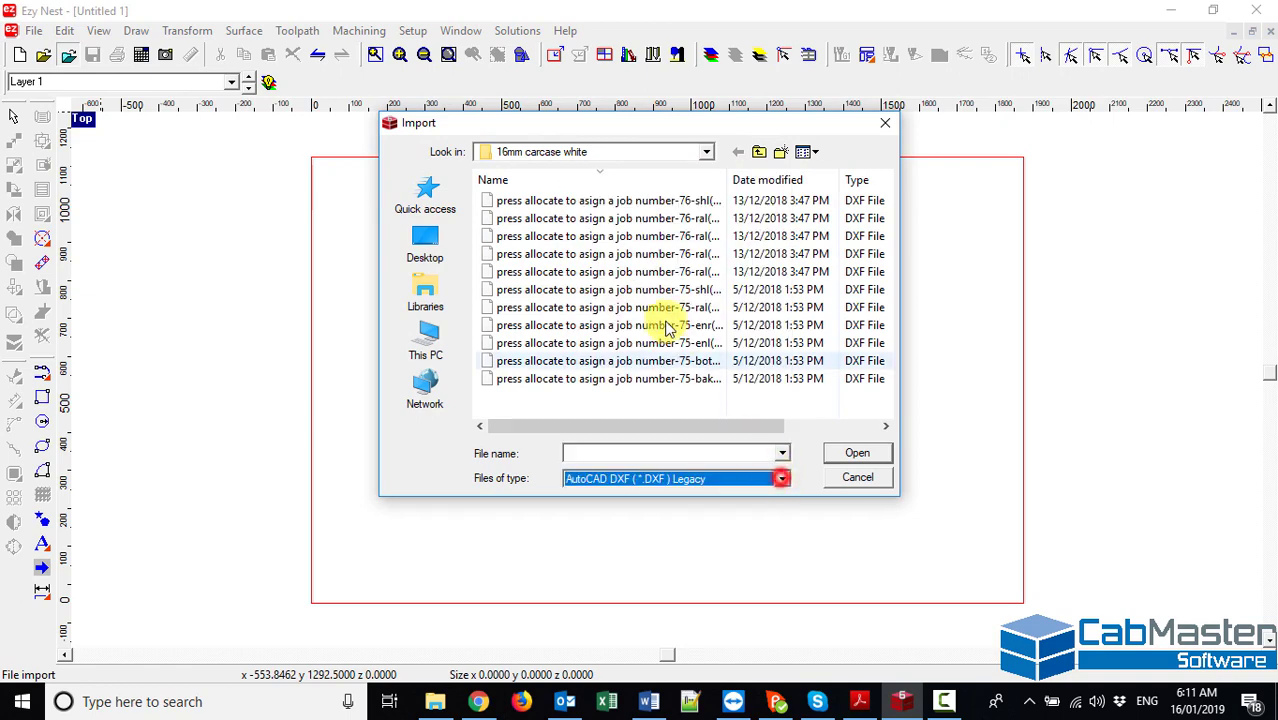
left_click(703, 151)
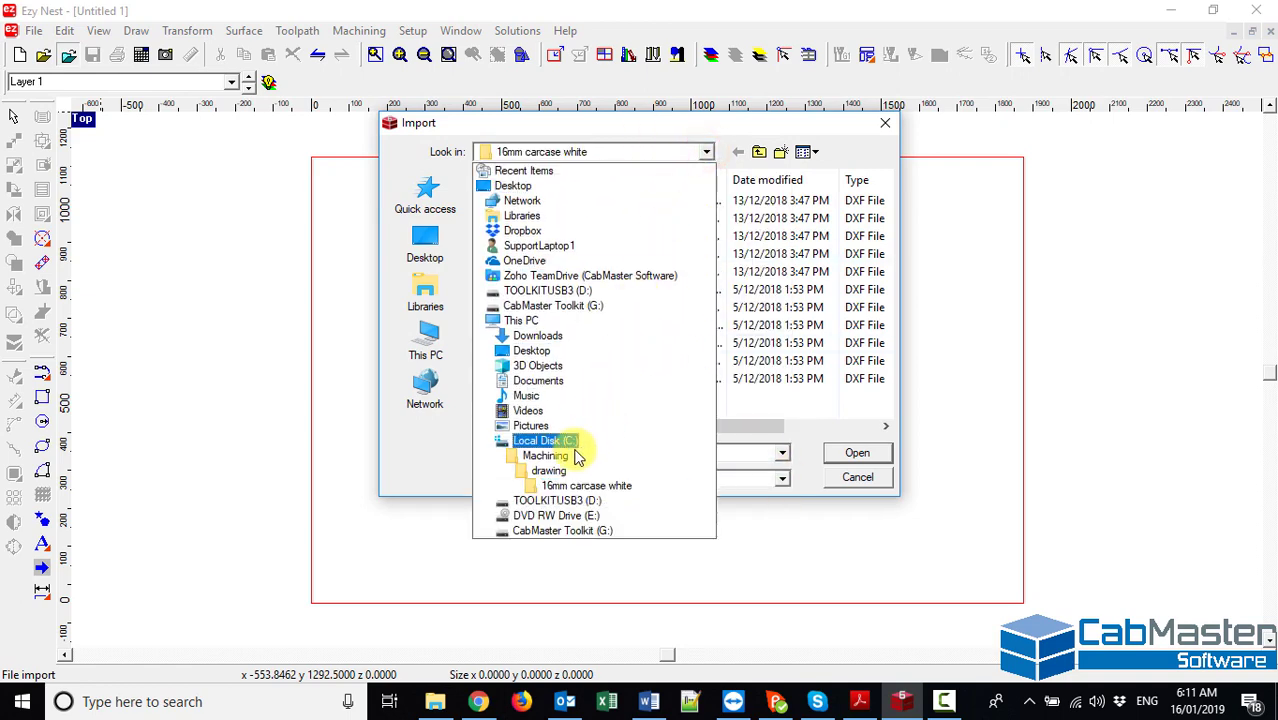
left_click(566, 456)
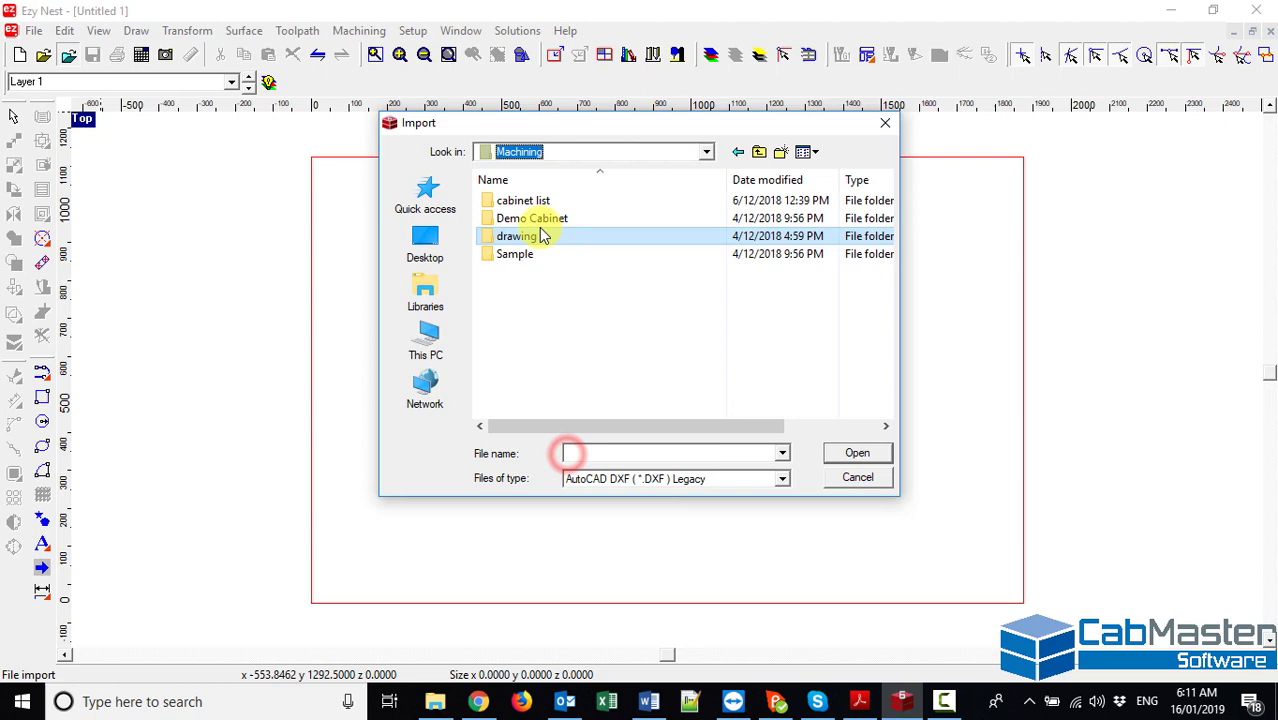
double_click(528, 233)
double_click(537, 203)
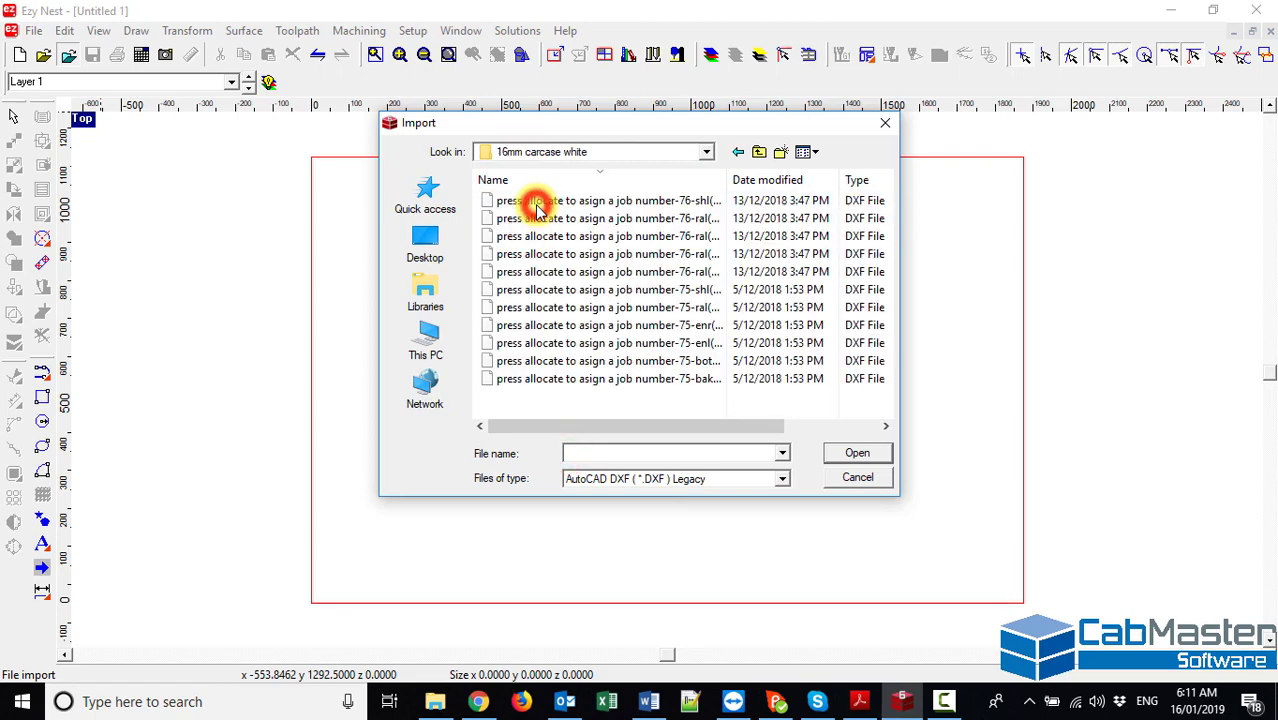
left_click(530, 201)
left_click(857, 453)
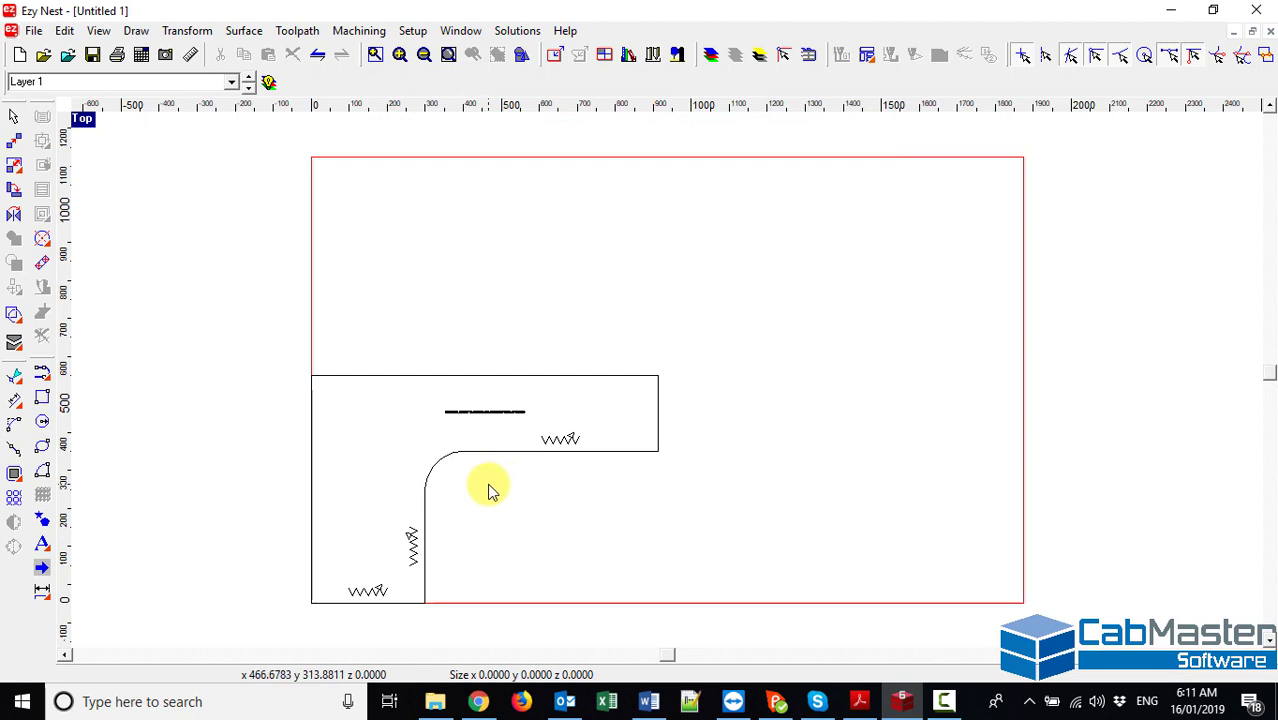
left_click(437, 376)
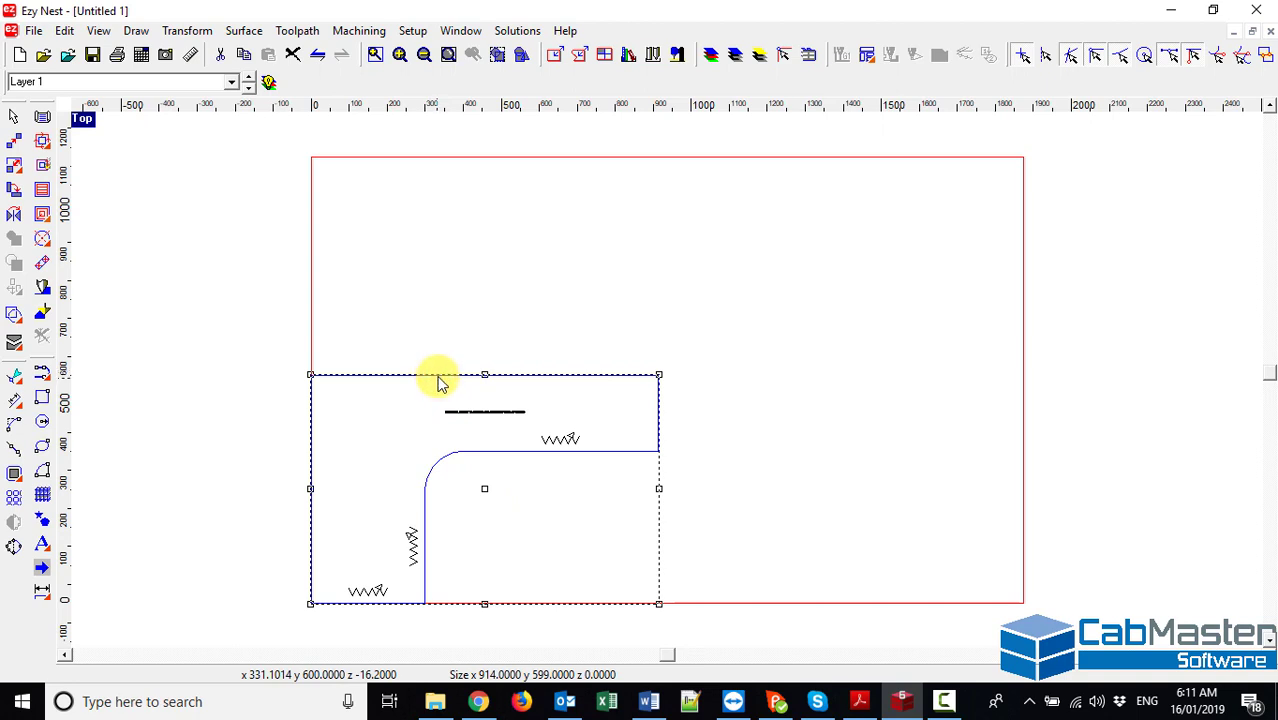
- Check the part's Create toolpaths actions, then reselect the L-shaped part for Router Offset
right_click(441, 384)
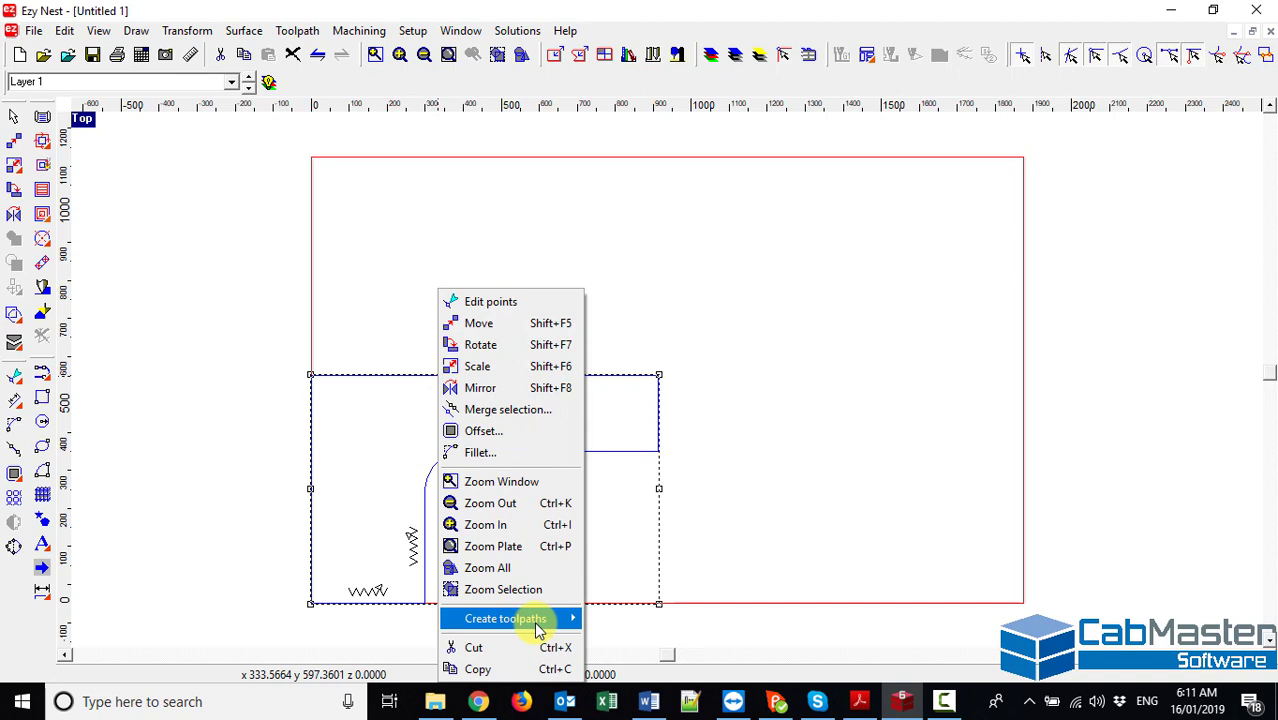
mouse_move(531, 619)
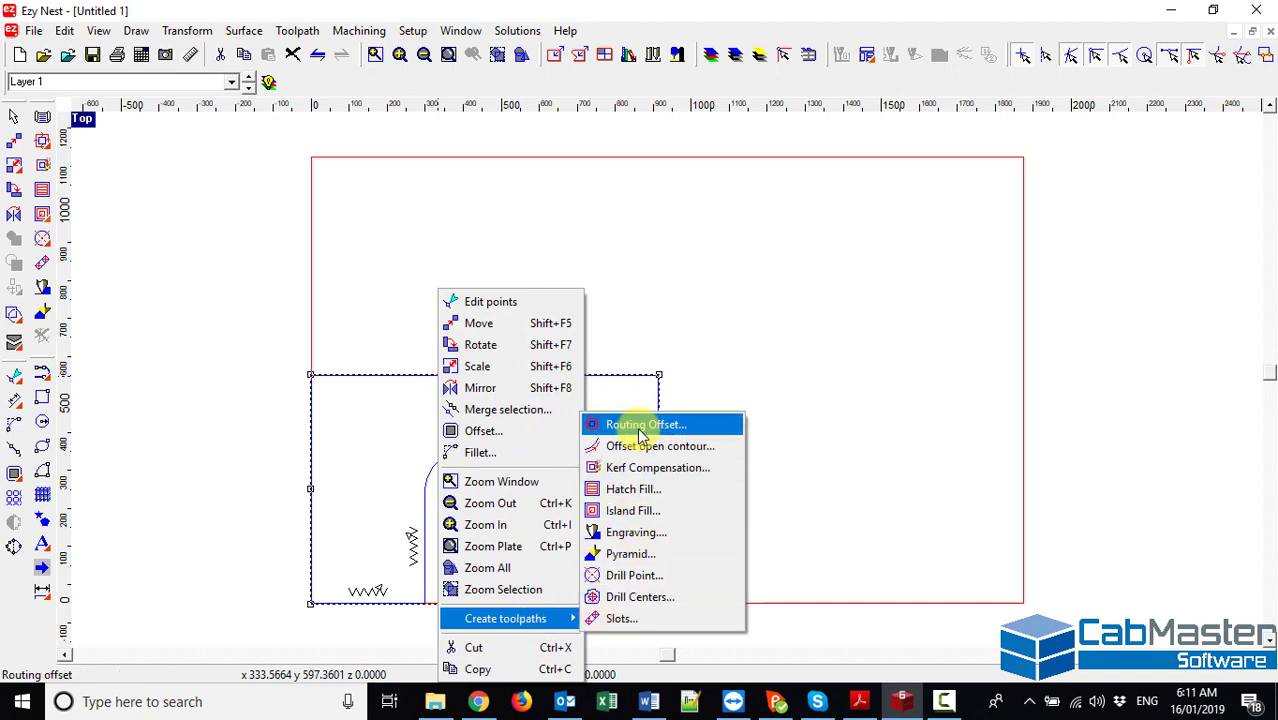
left_click(592, 258)
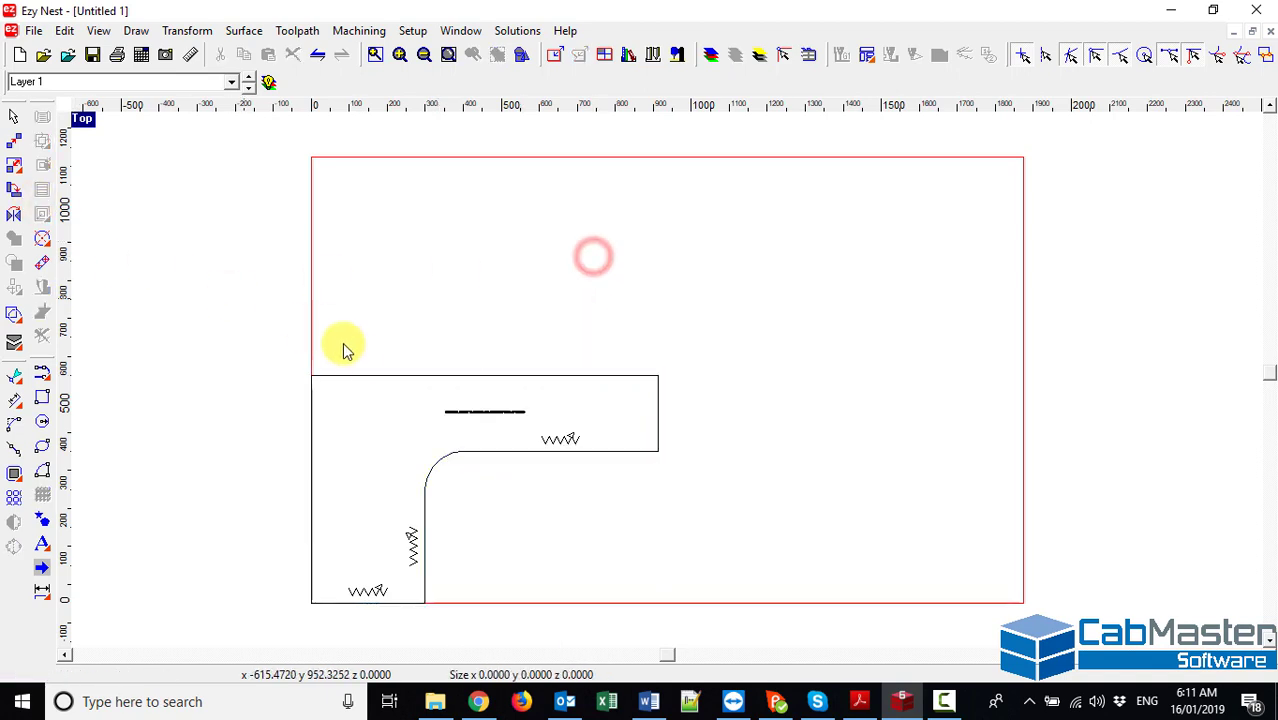
left_click(366, 385)
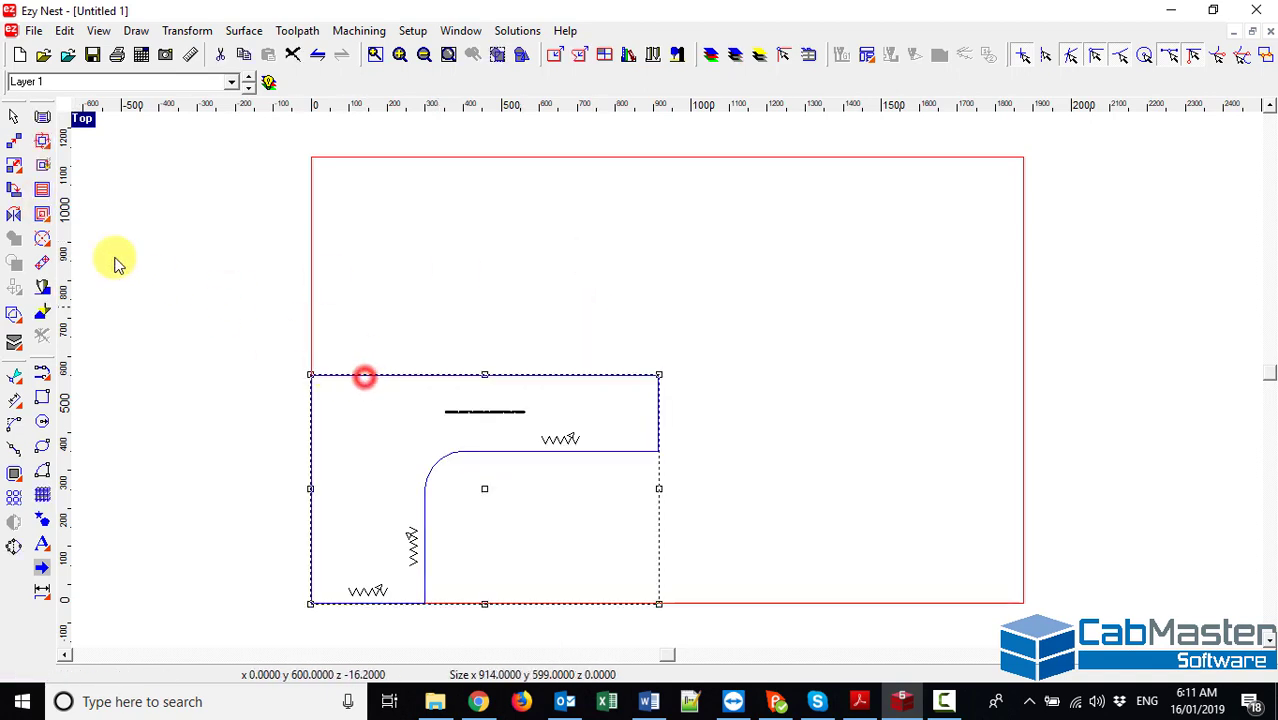
left_click(42, 142)
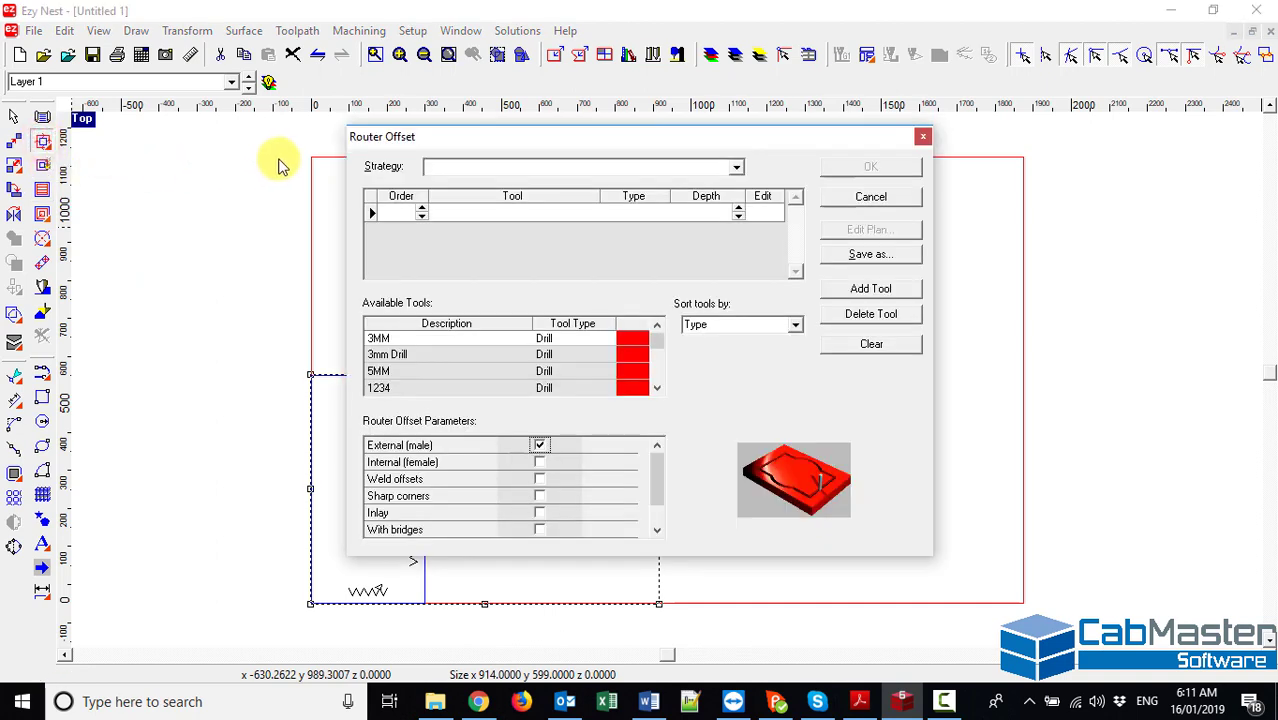
- Review the saved strategies without choosing one and scroll the Available Tools list
left_click(737, 170)
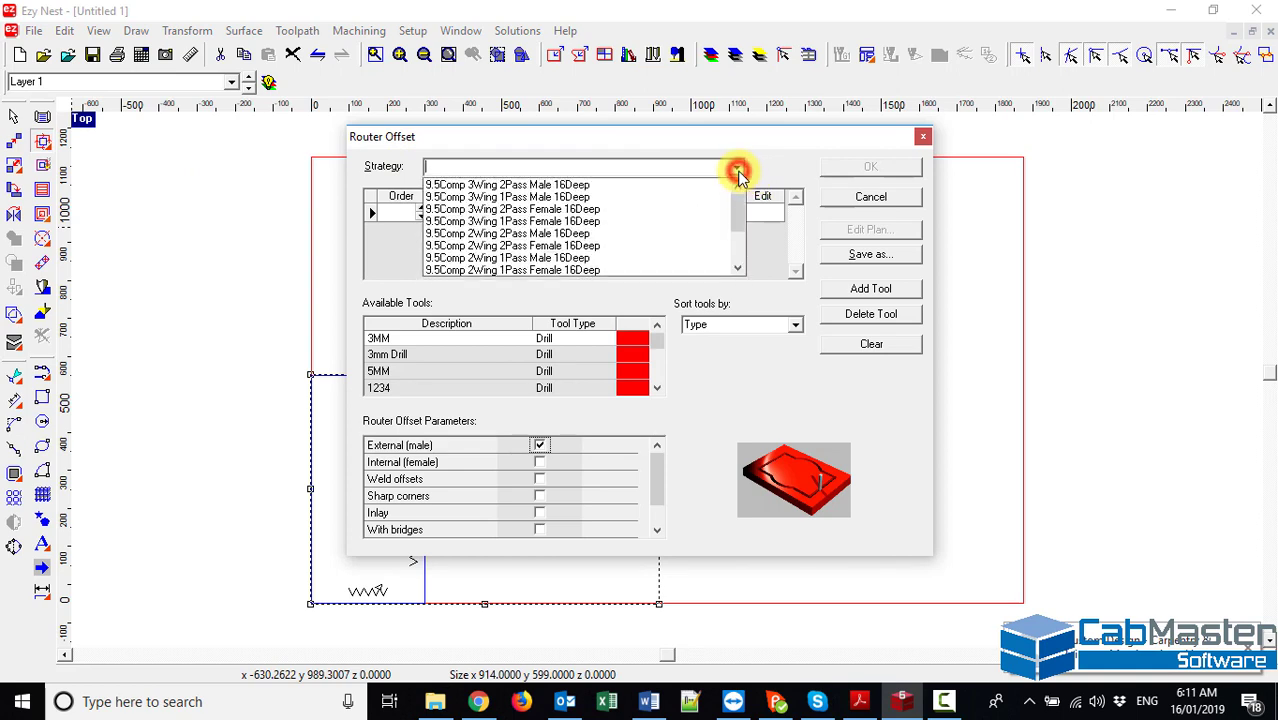
left_click(737, 170)
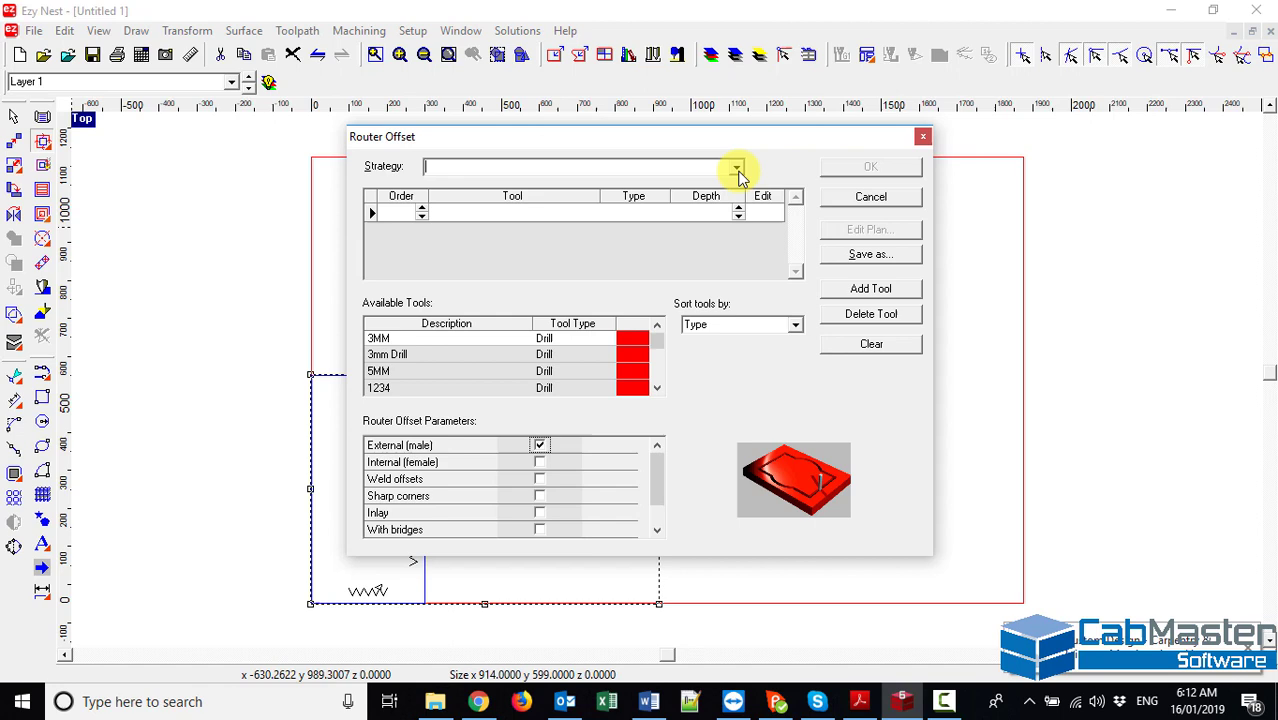
left_click(658, 390)
left_click(658, 390)
left_click(658, 391)
left_click(659, 393)
left_click(658, 391)
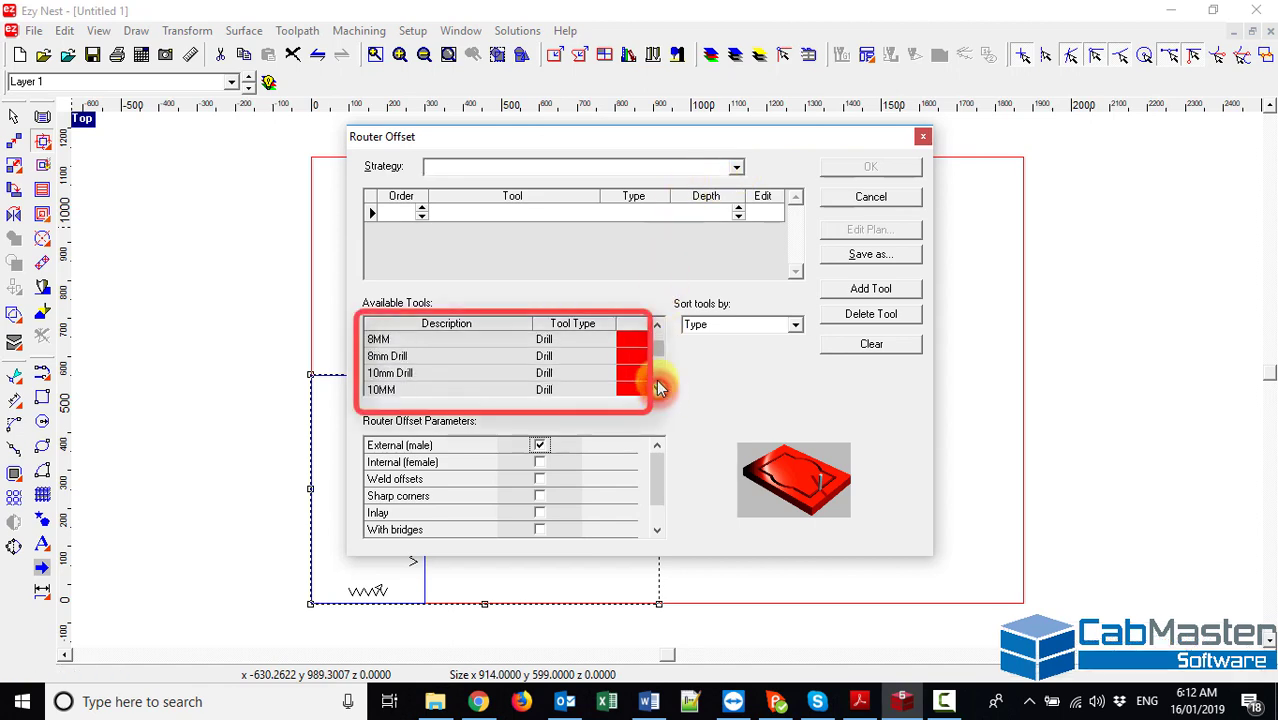
left_click(658, 326)
left_click(658, 326)
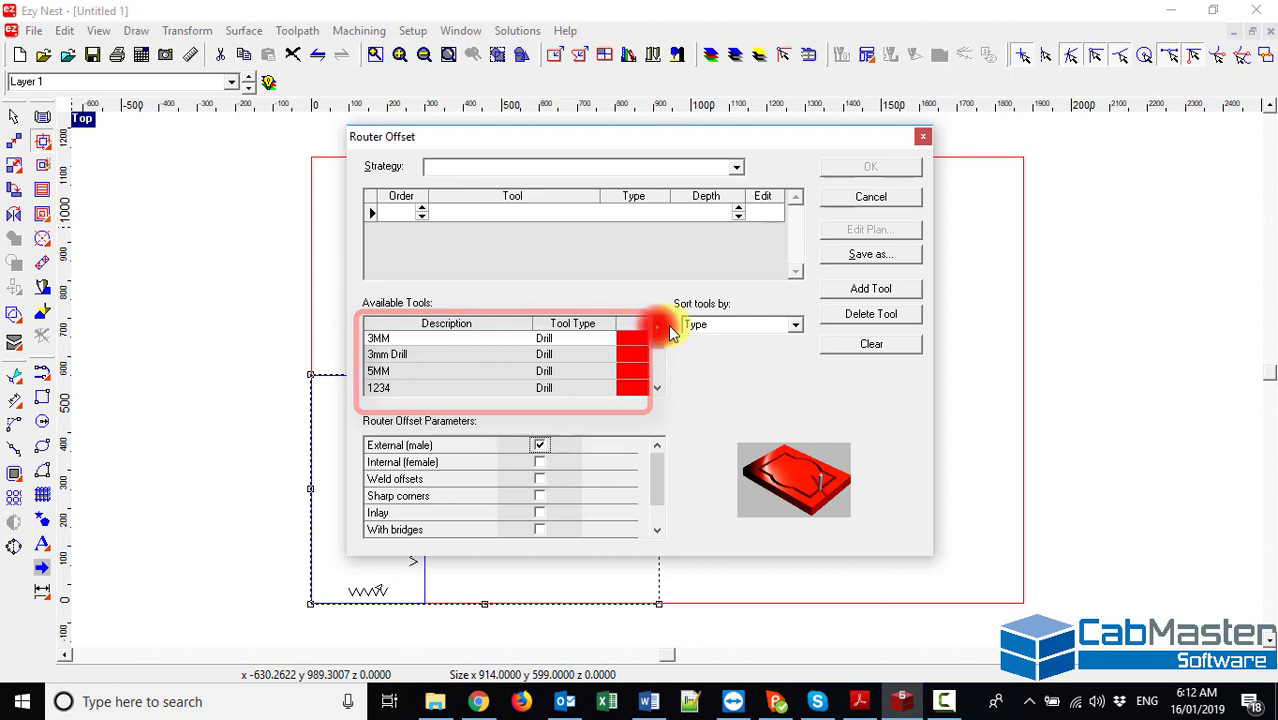
- Sort the available tools by End Mill
left_click(796, 325)
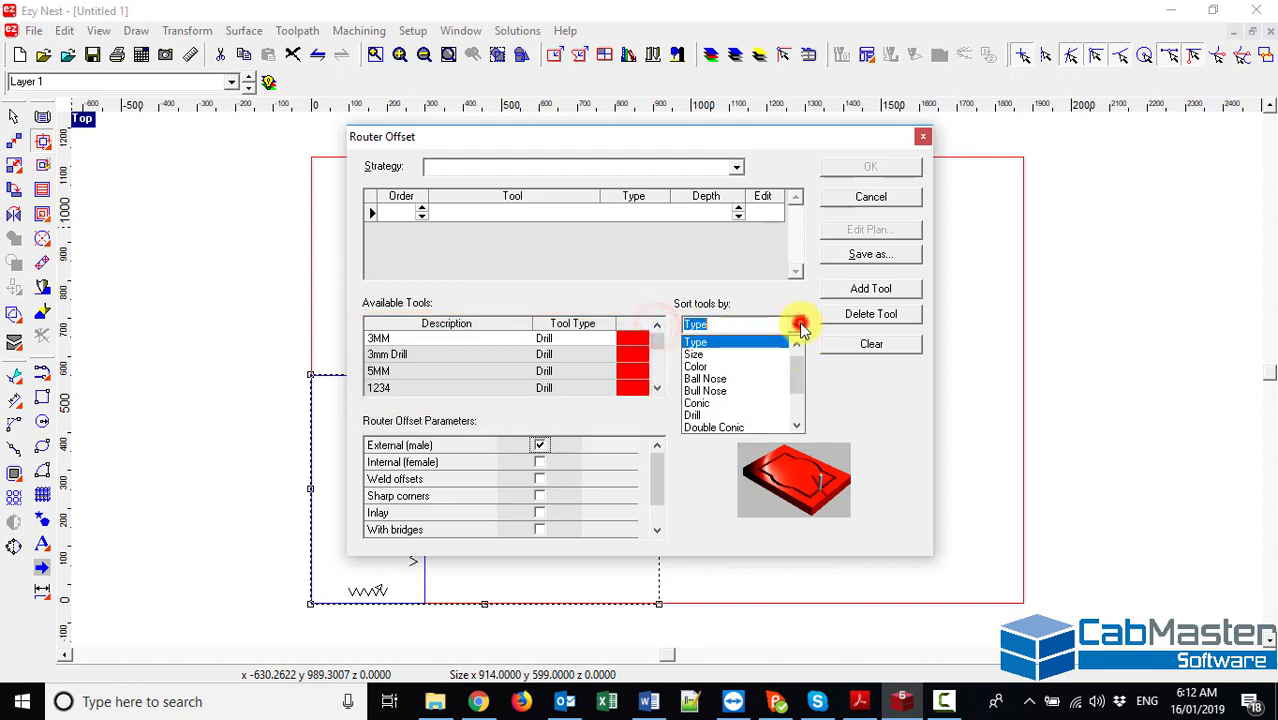
left_click(795, 405)
left_click(719, 380)
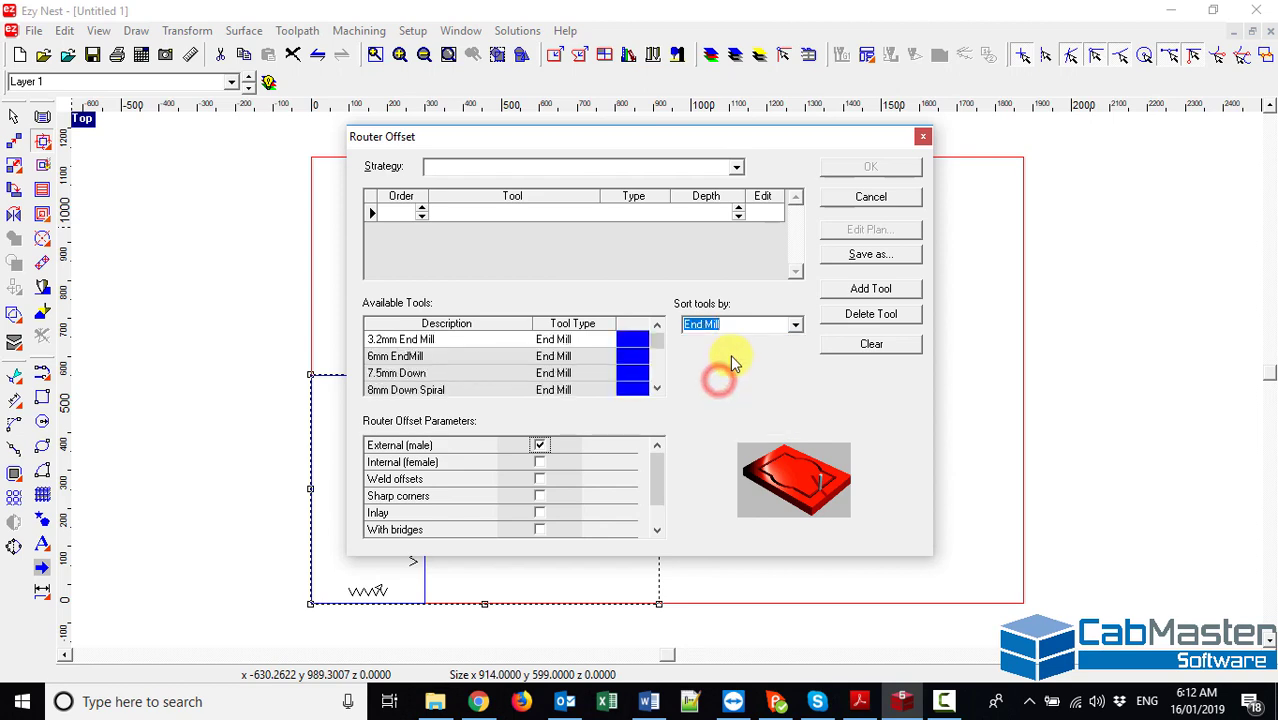
left_click(657, 389)
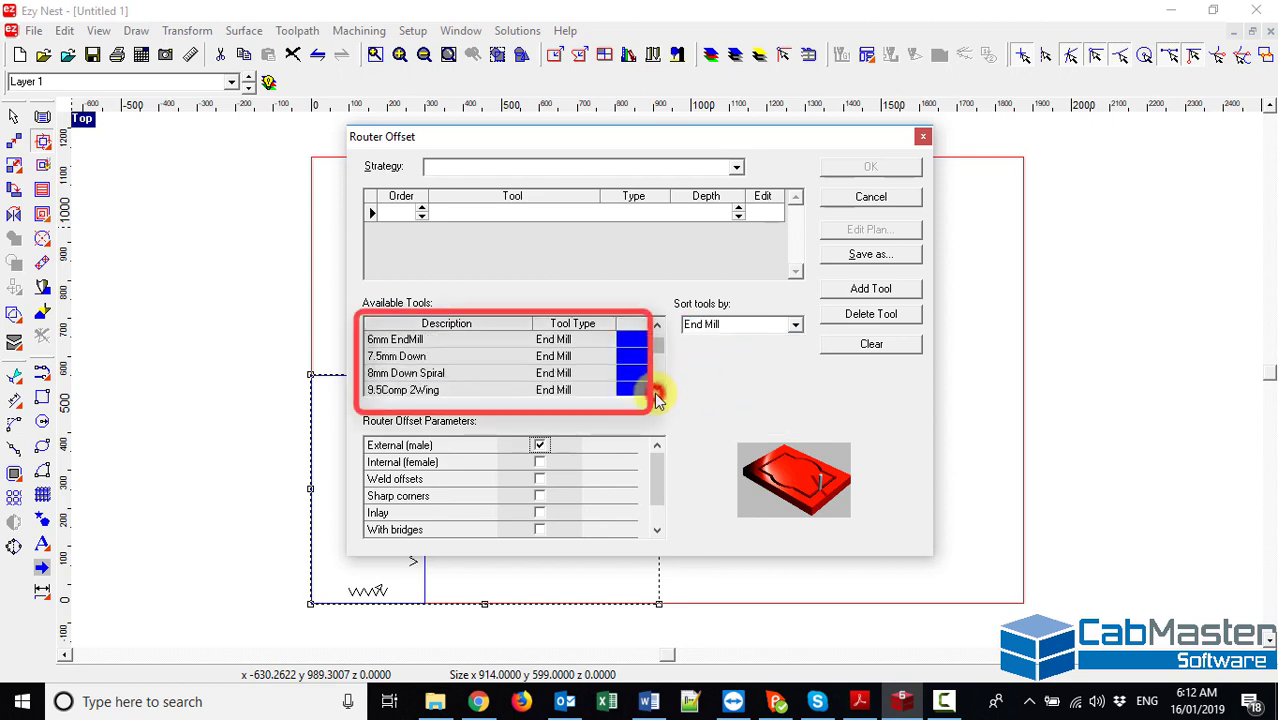
left_click(657, 389)
left_click(657, 389)
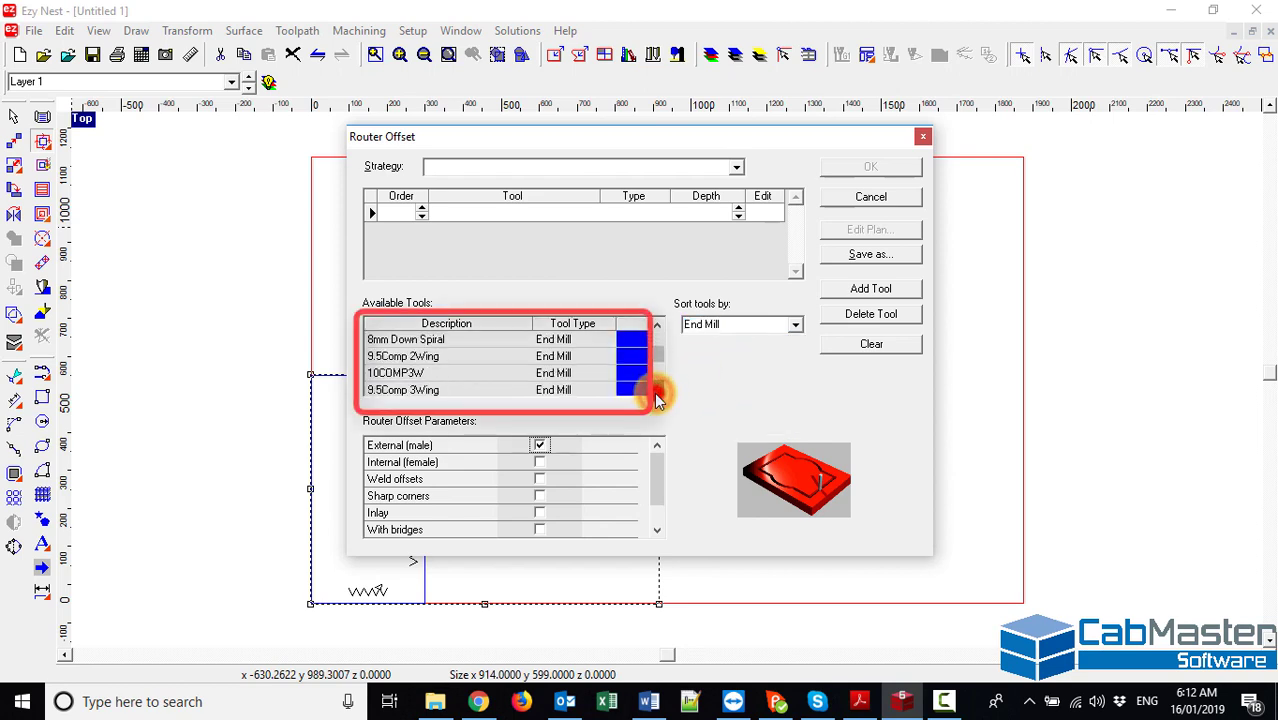
- Add the 9.5Comp 3Wing tool at 16 mm depth, keeping External (male) and Sharp corners off
double_click(437, 390)
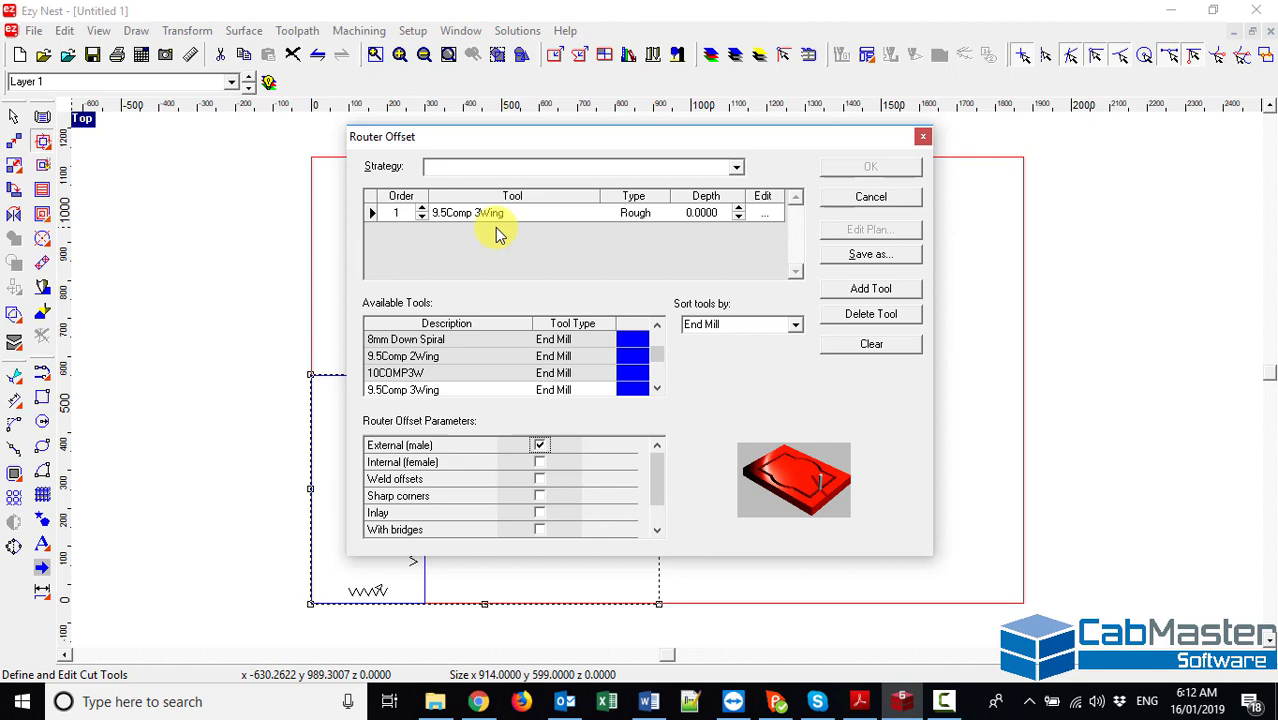
left_click(719, 216)
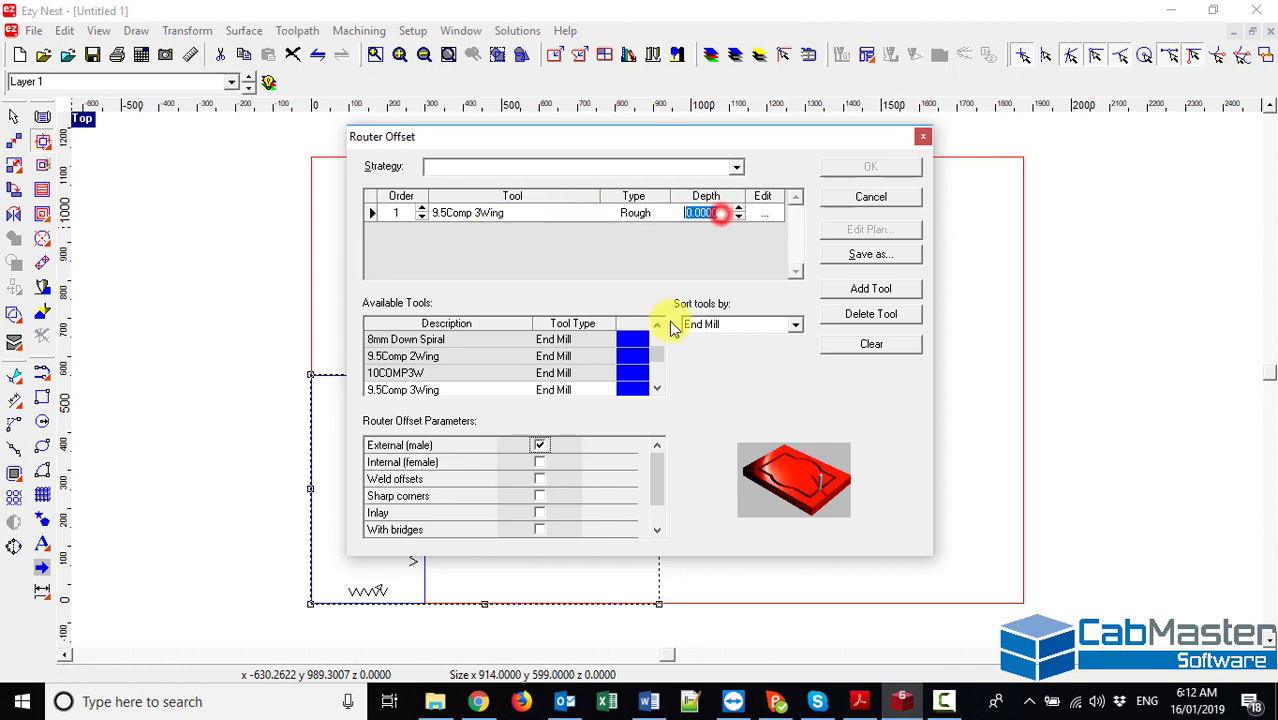
type("18")
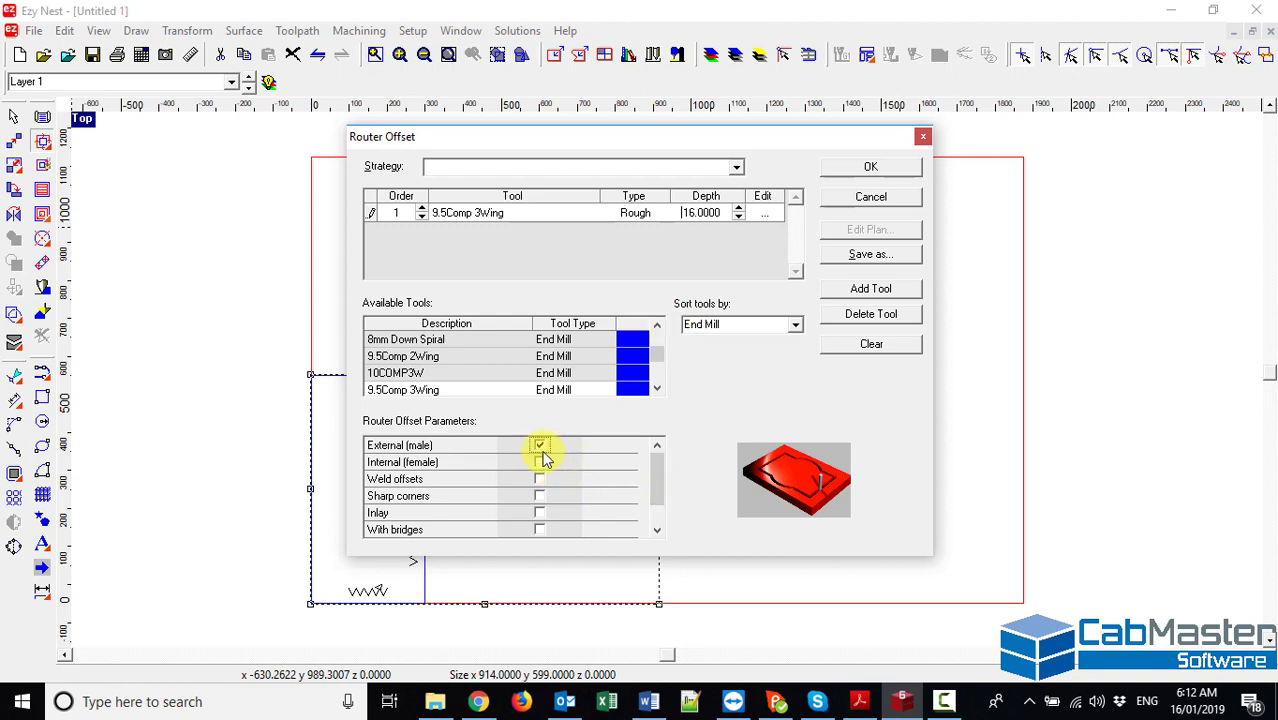
left_click(541, 448)
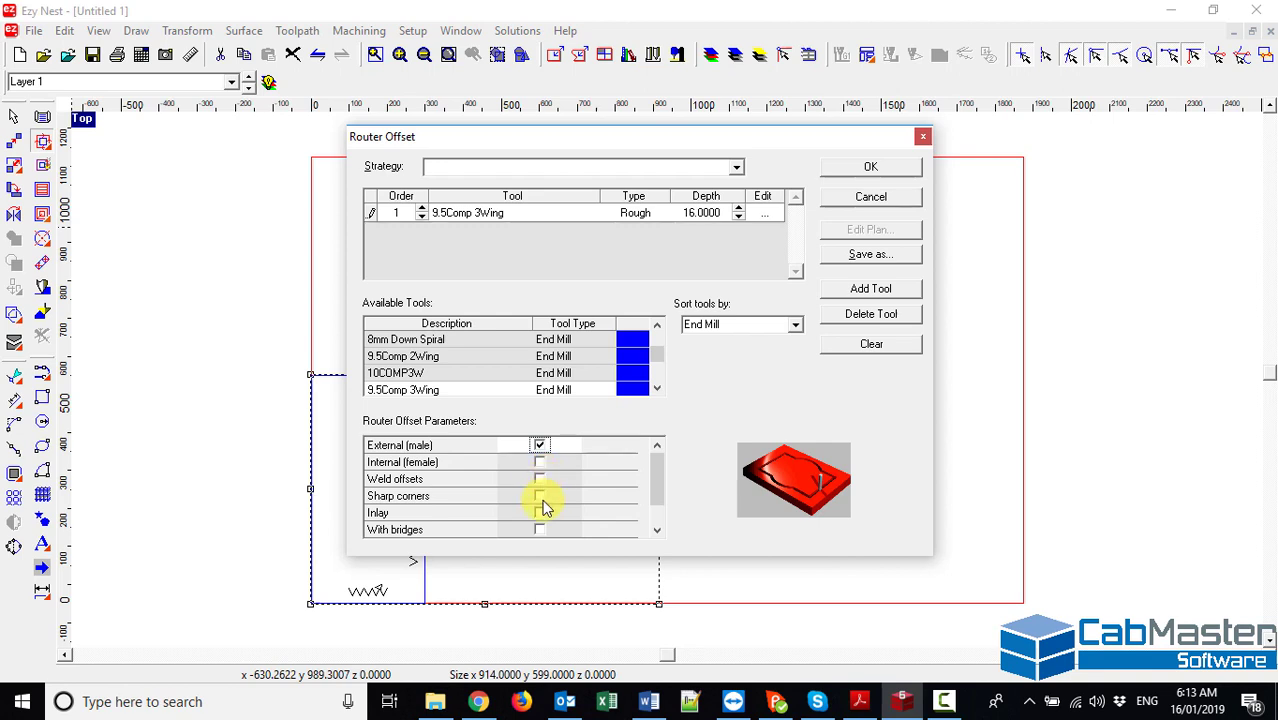
left_click(540, 497)
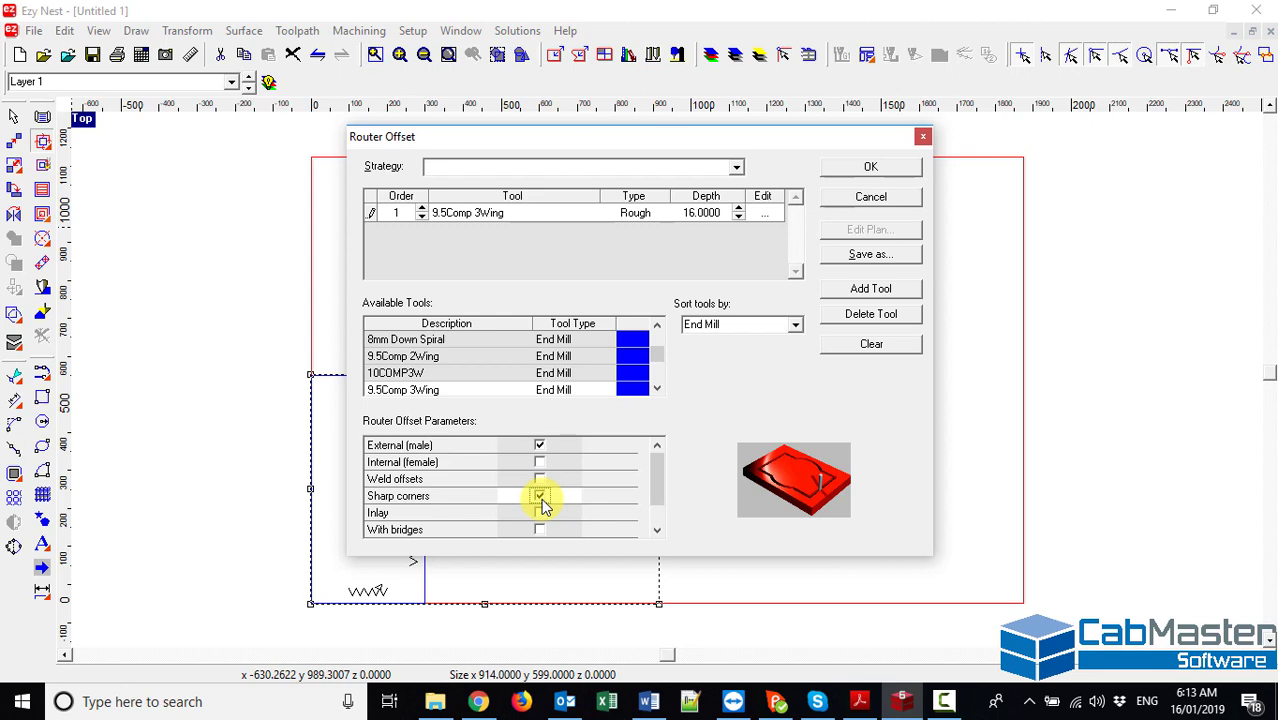
left_click(541, 498)
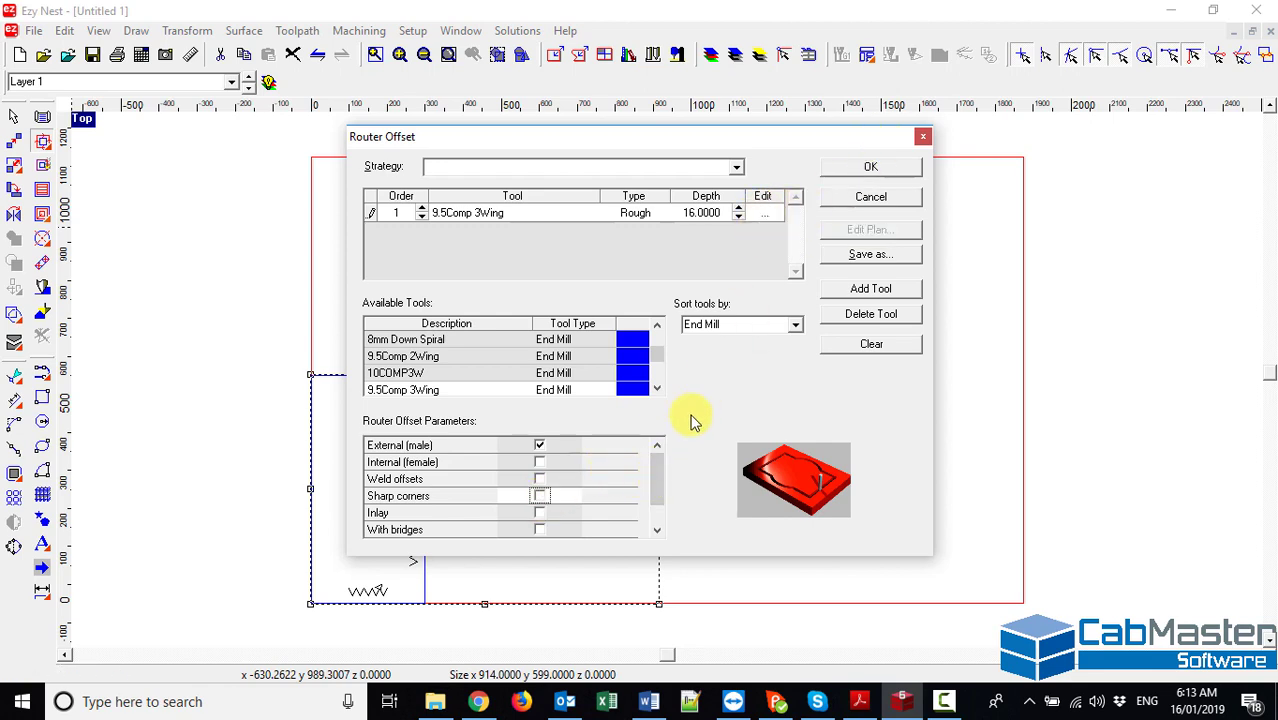
- Bring up the 9.5Comp 3Wing Cut Definition with Depths and Passes expanded
left_click(763, 213)
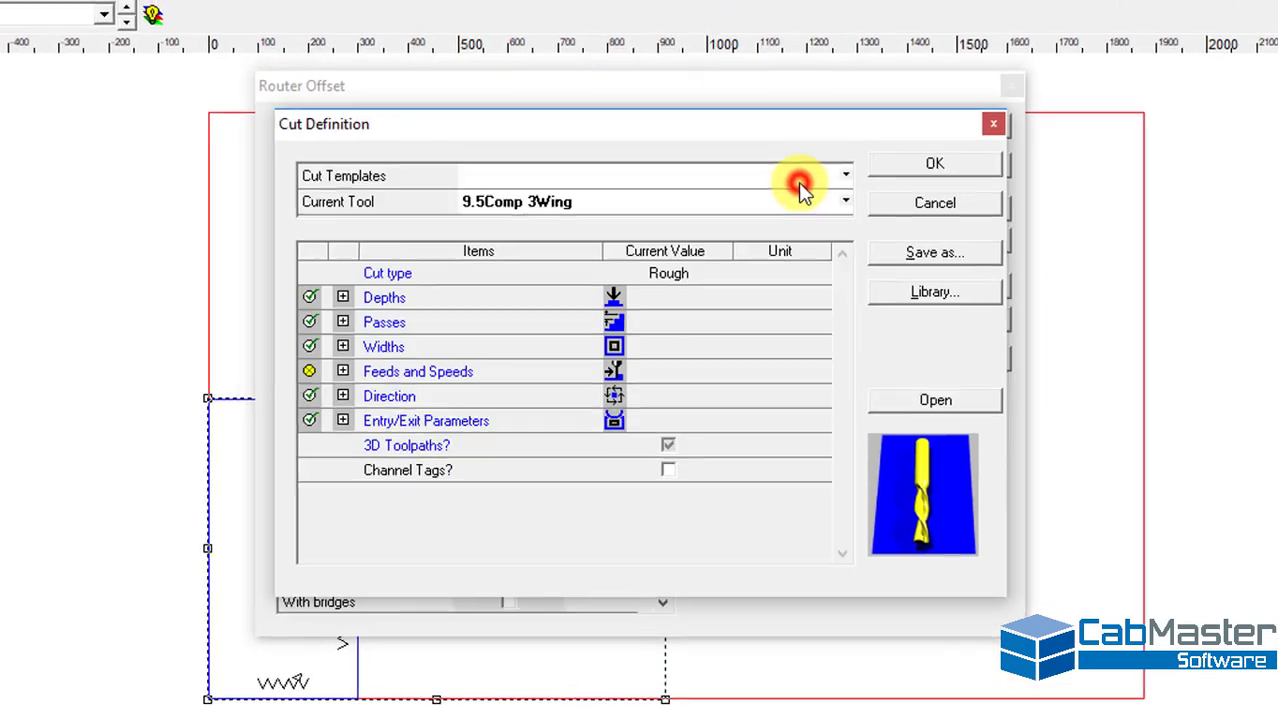
left_click_drag(698, 127, 690, 98)
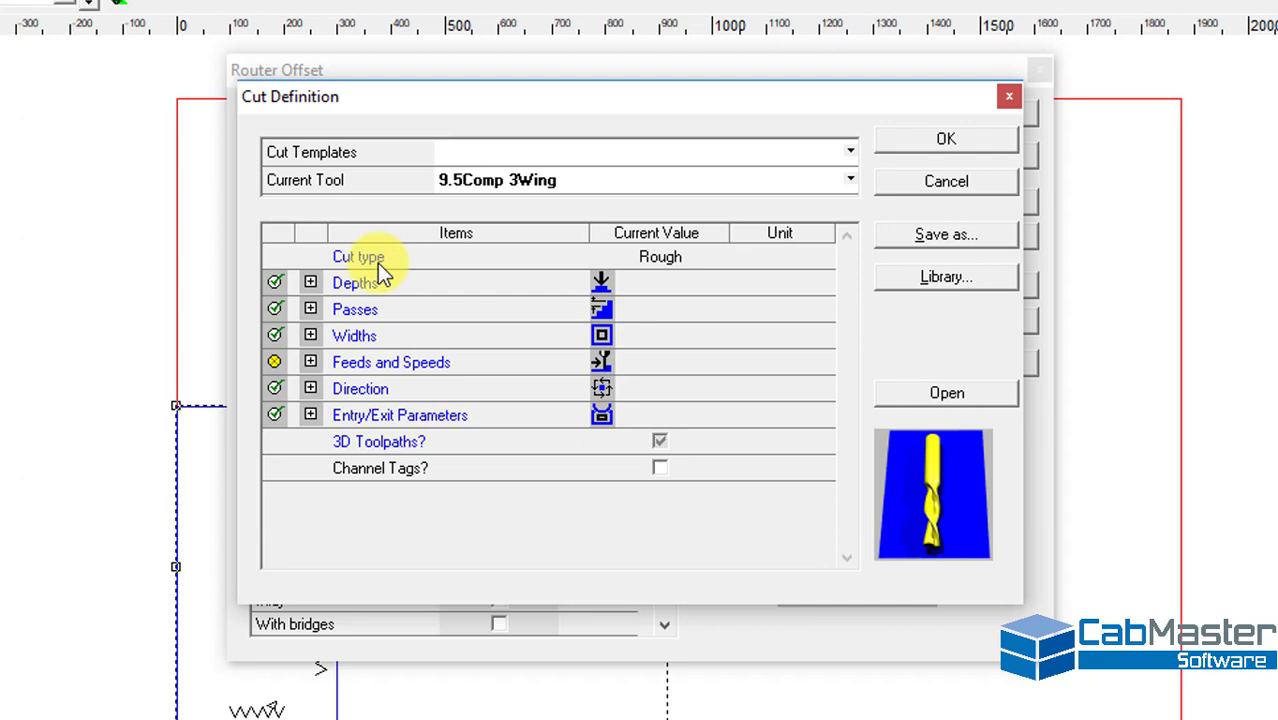
left_click(310, 283)
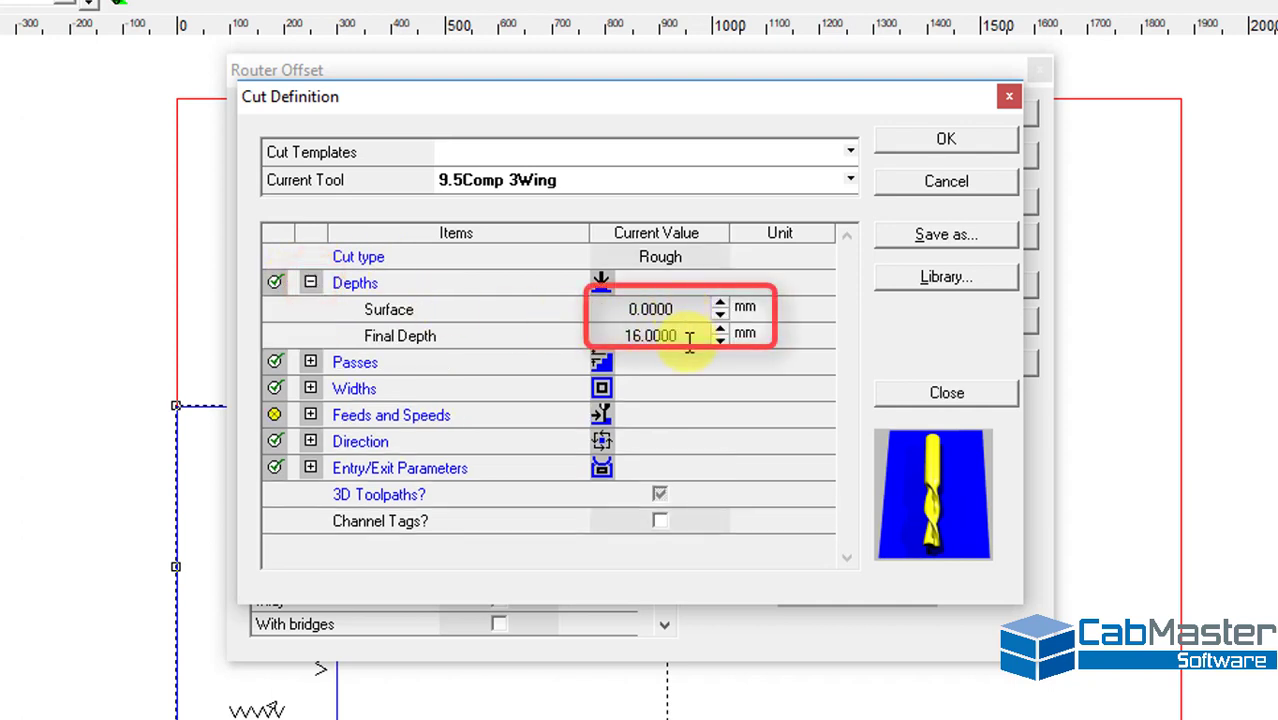
left_click(311, 362)
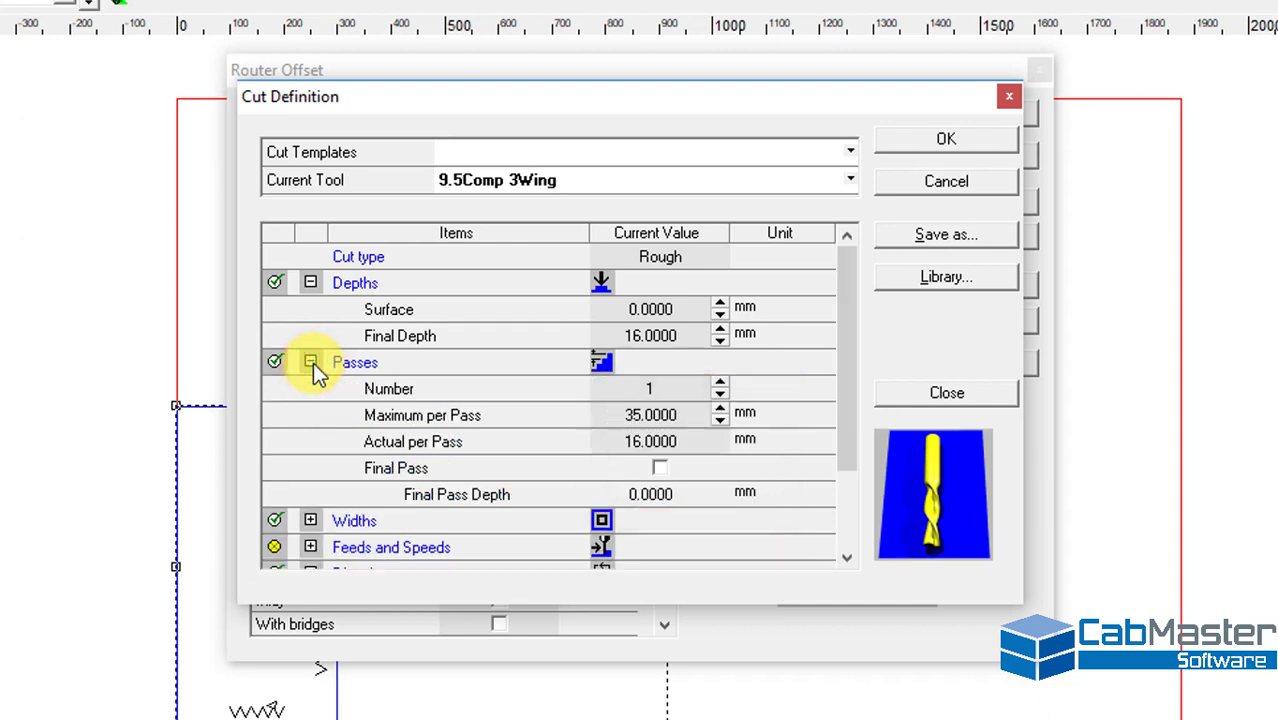
- Add a 1 mm final pass, giving two 15 mm main passes
left_click(660, 468)
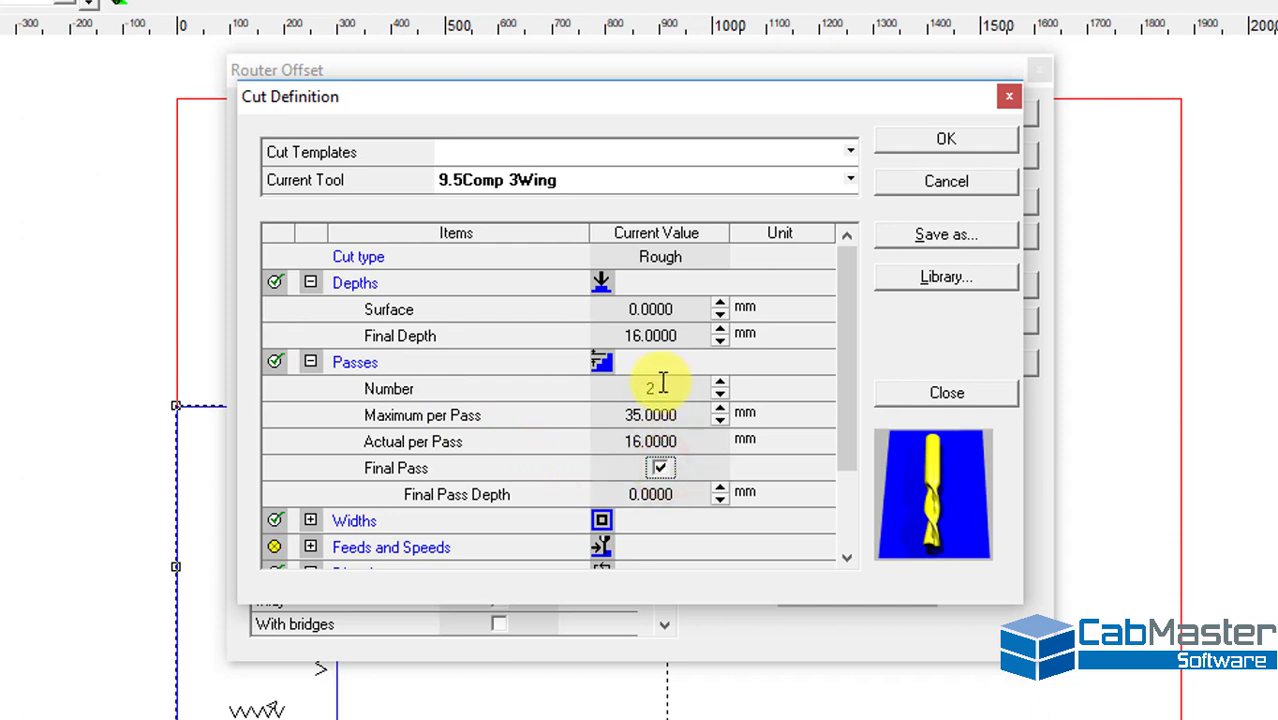
left_click(688, 492)
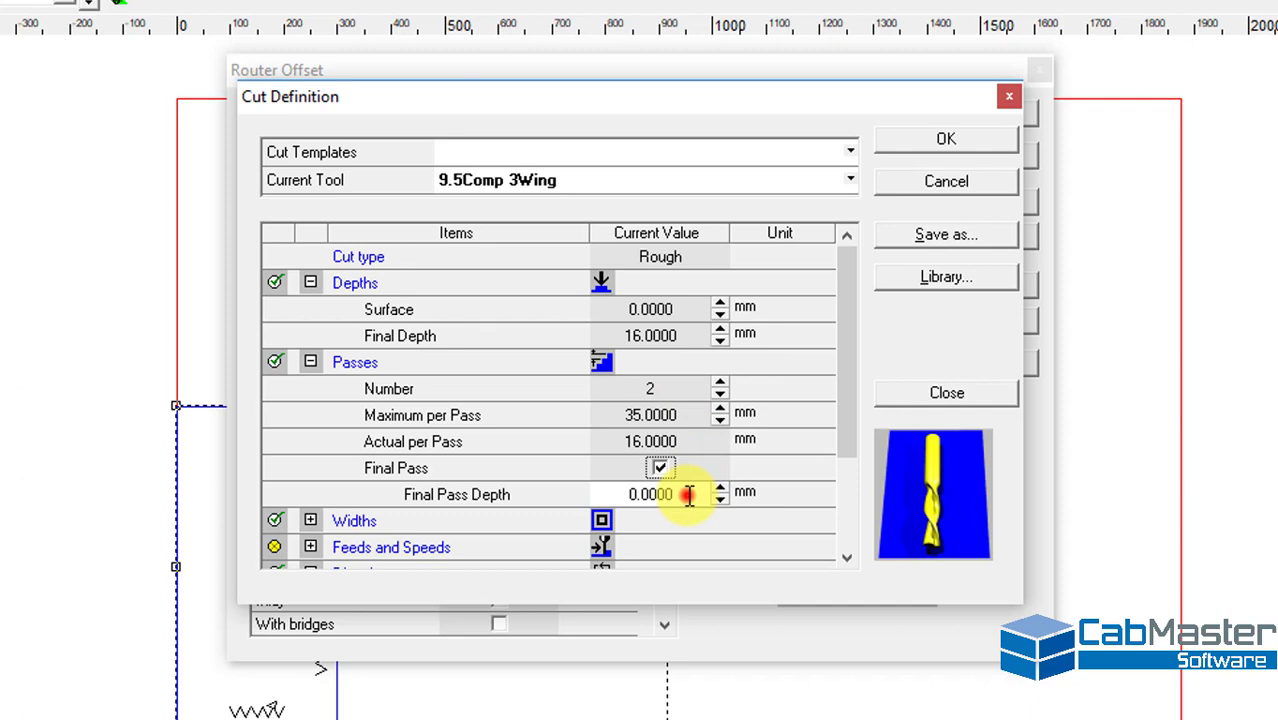
type("1")
scroll(554, 490, "down", 2)
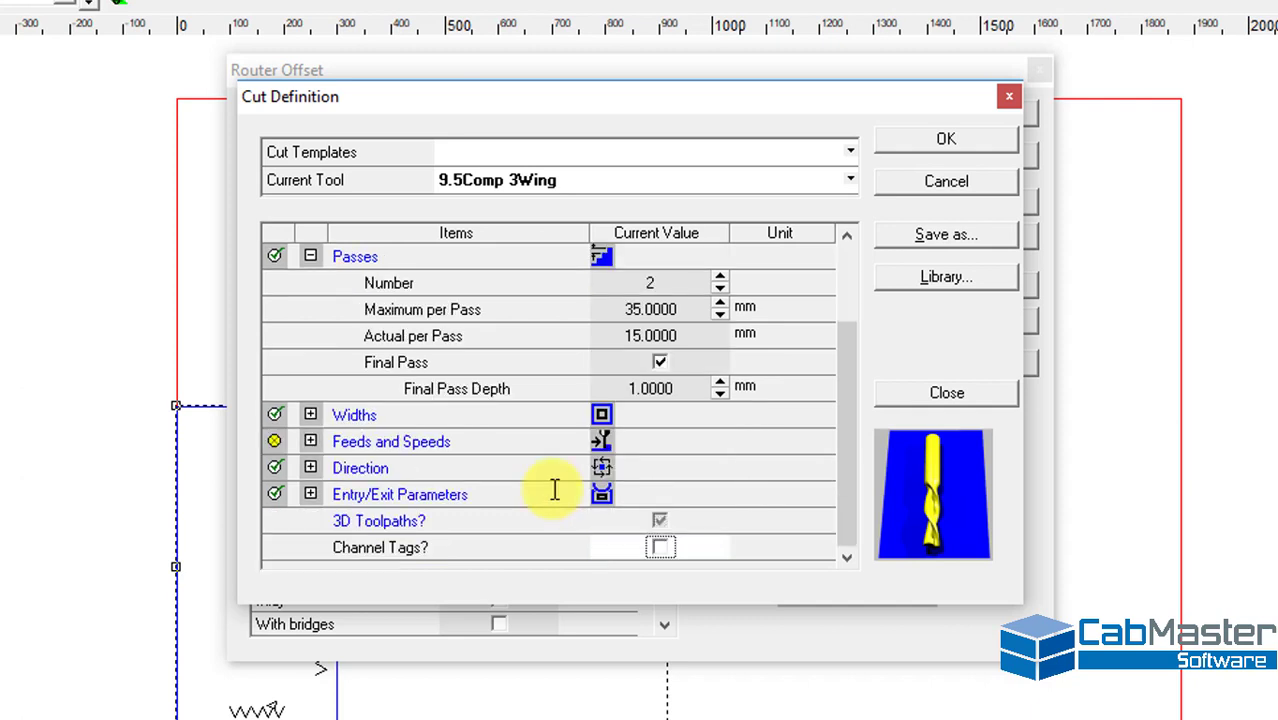
left_click(686, 336)
left_click(692, 390)
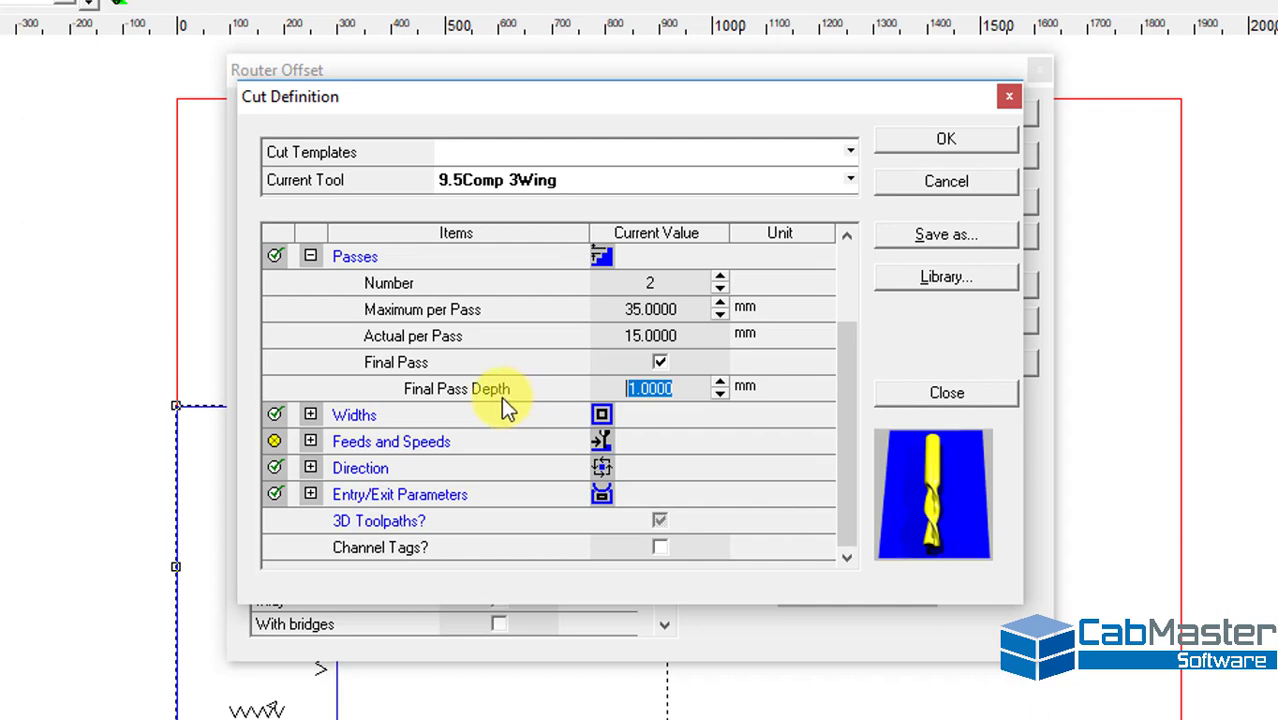
left_click(310, 415)
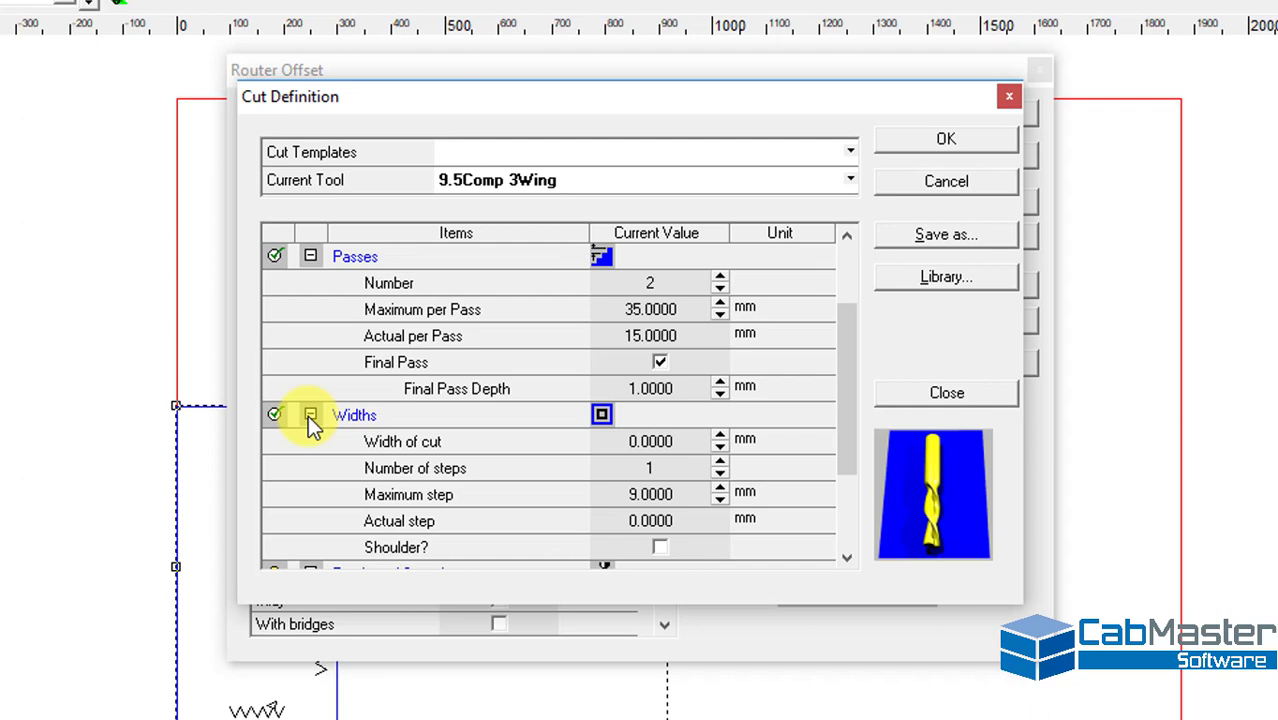
left_click(310, 415)
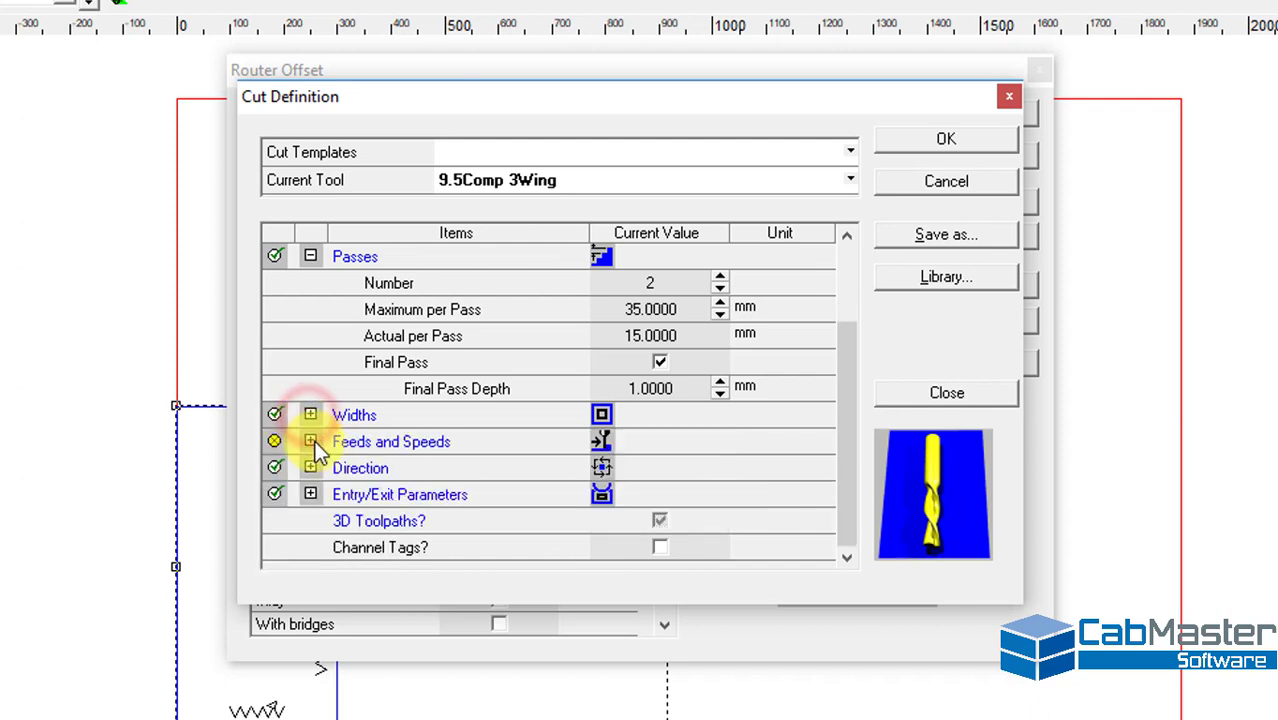
- Set Feed Rate and Final Pass Feed both to 22000 mm/min
left_click(310, 441)
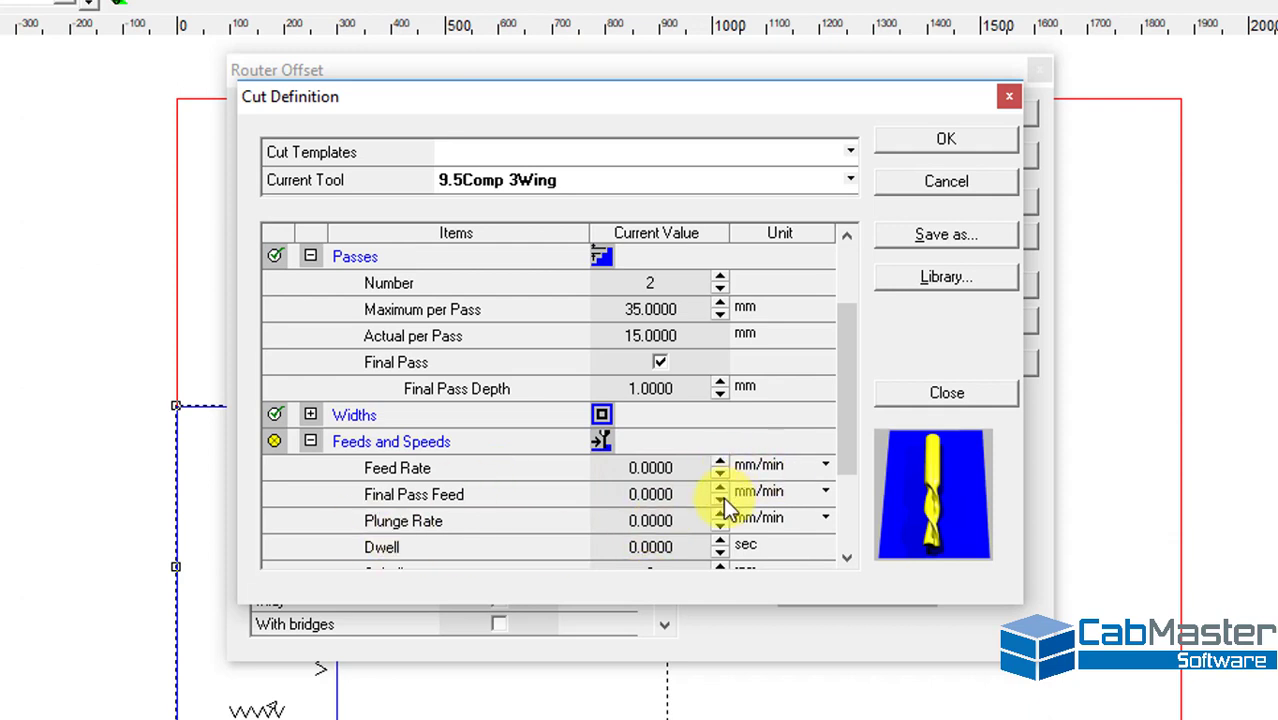
left_click(690, 468)
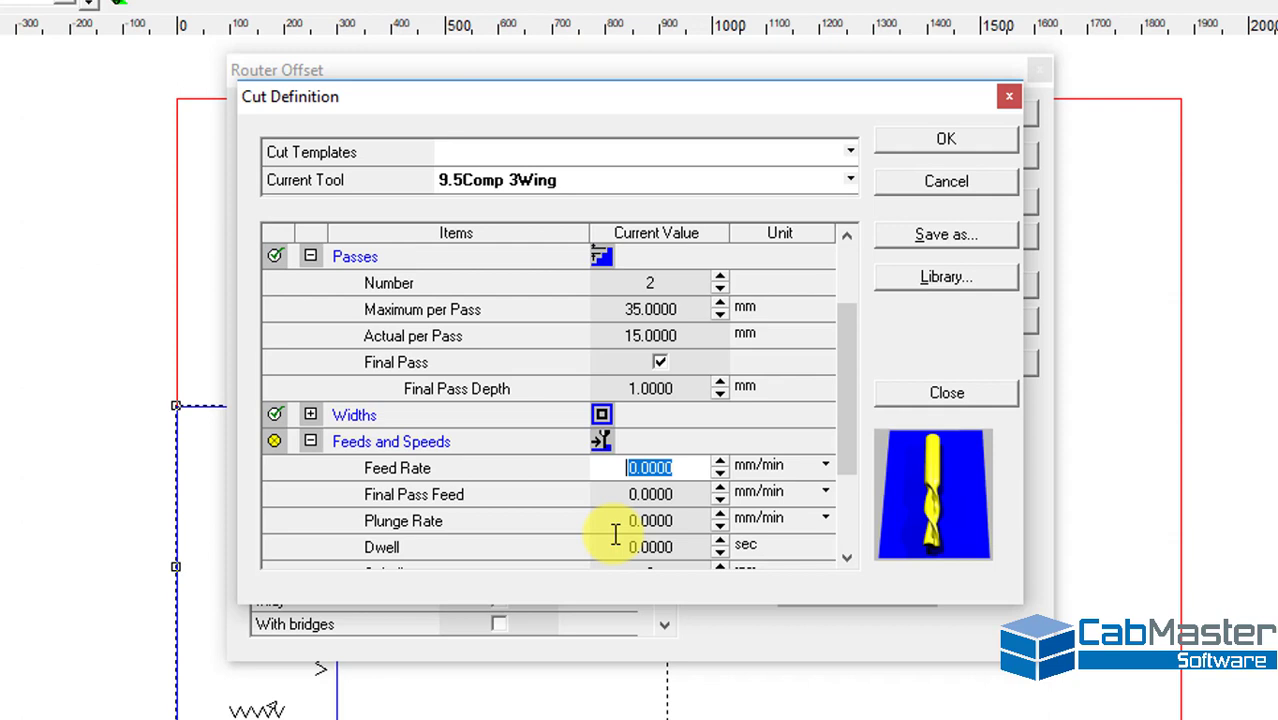
type("22000")
key("Tab")
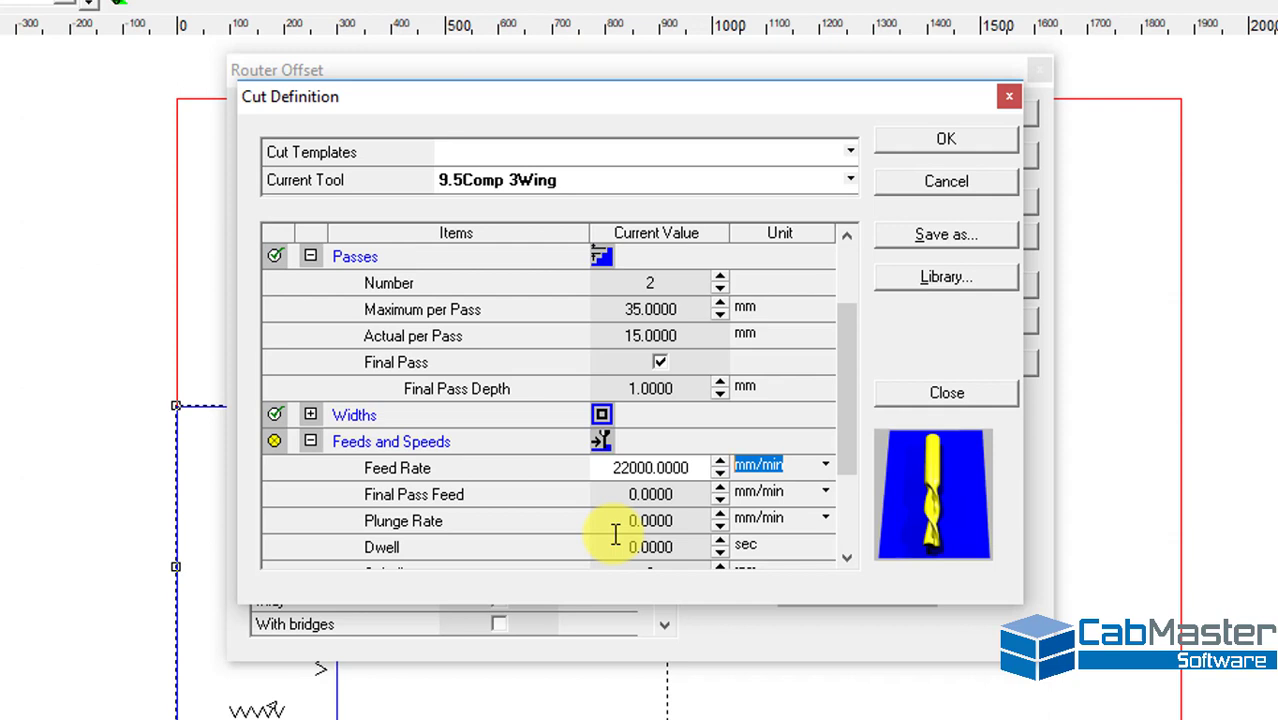
key("Tab")
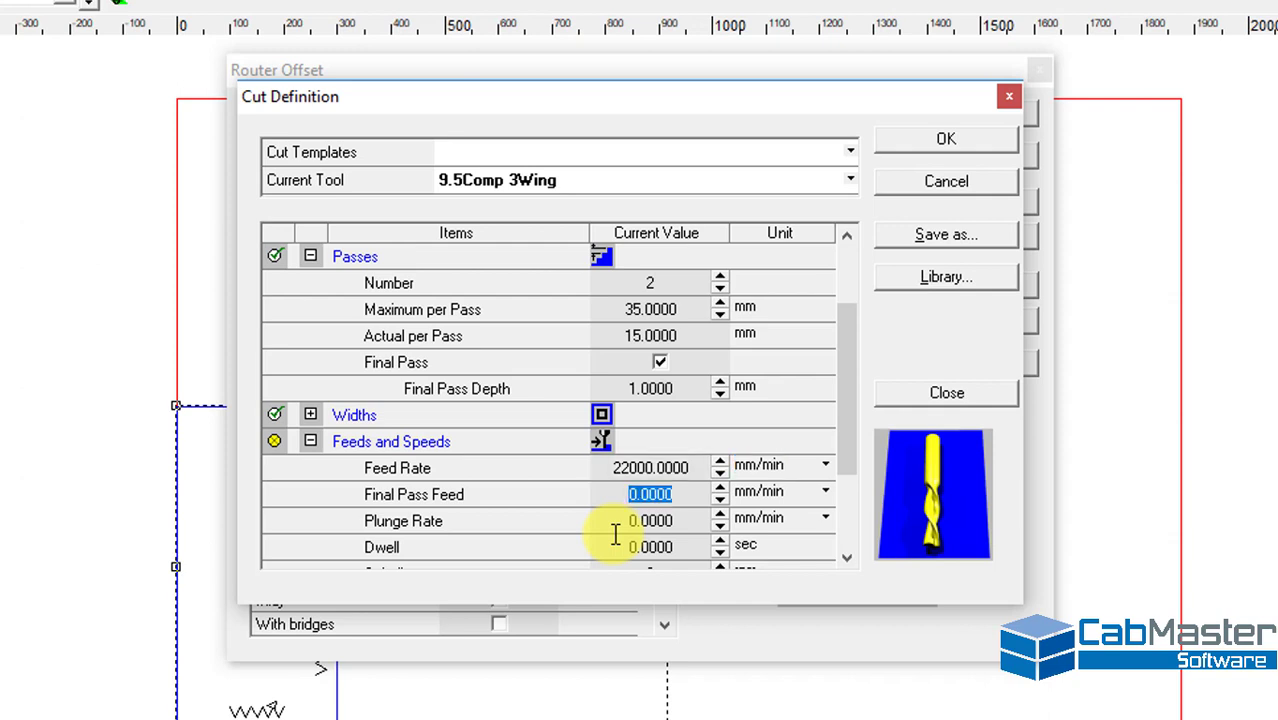
type("22000")
key("Tab")
key("Tab")
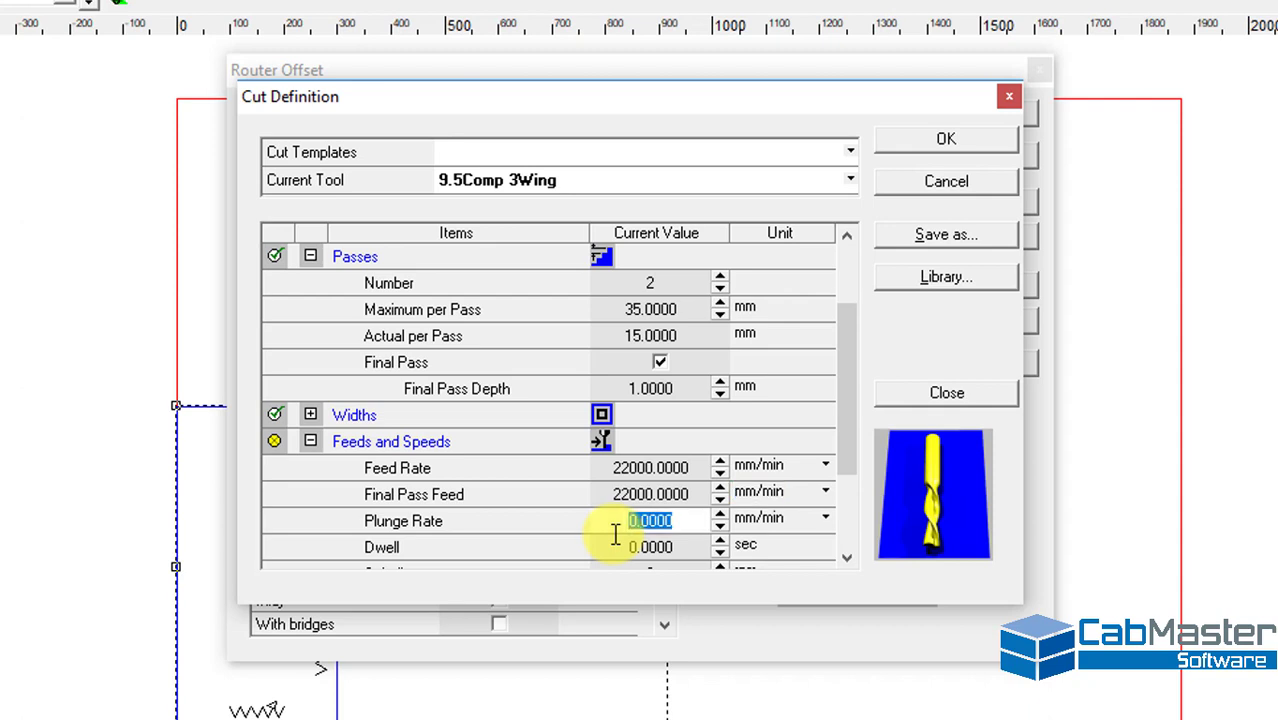
- Set Plunge Rate to 10000 mm/min and Spindle speed to 18000 rpm
type("10000")
key("Tab")
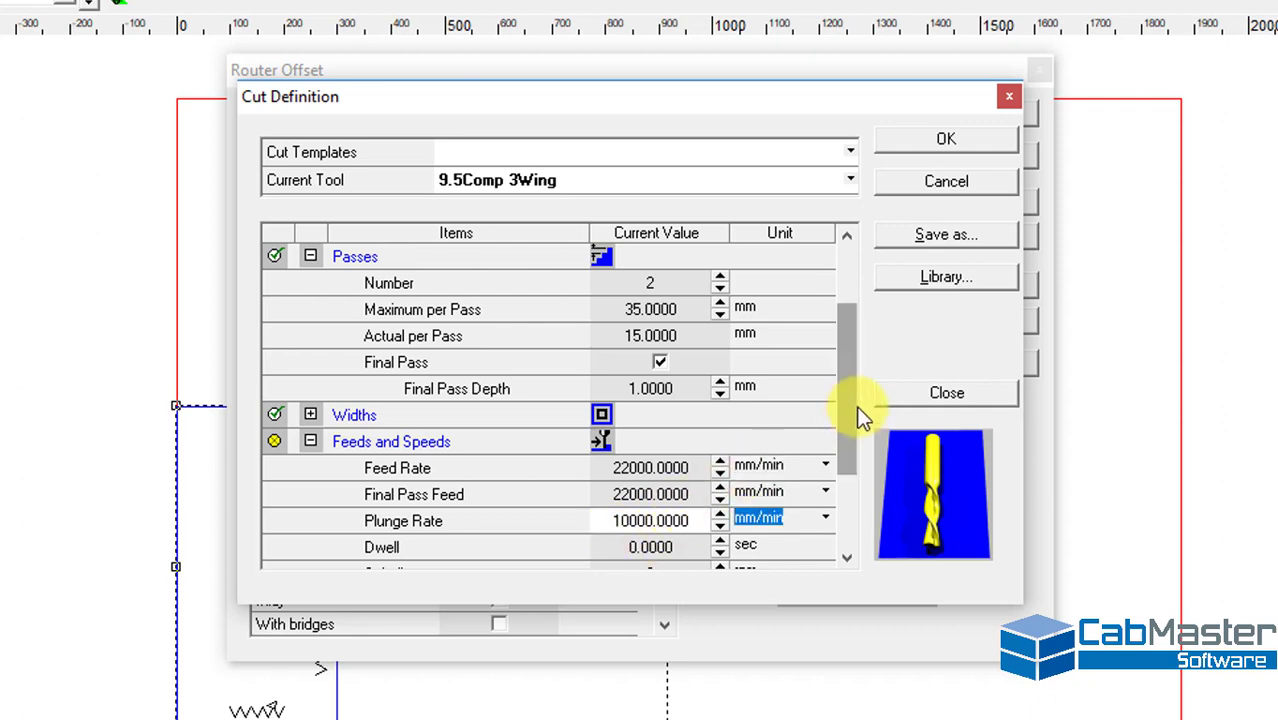
left_click_drag(851, 412, 850, 456)
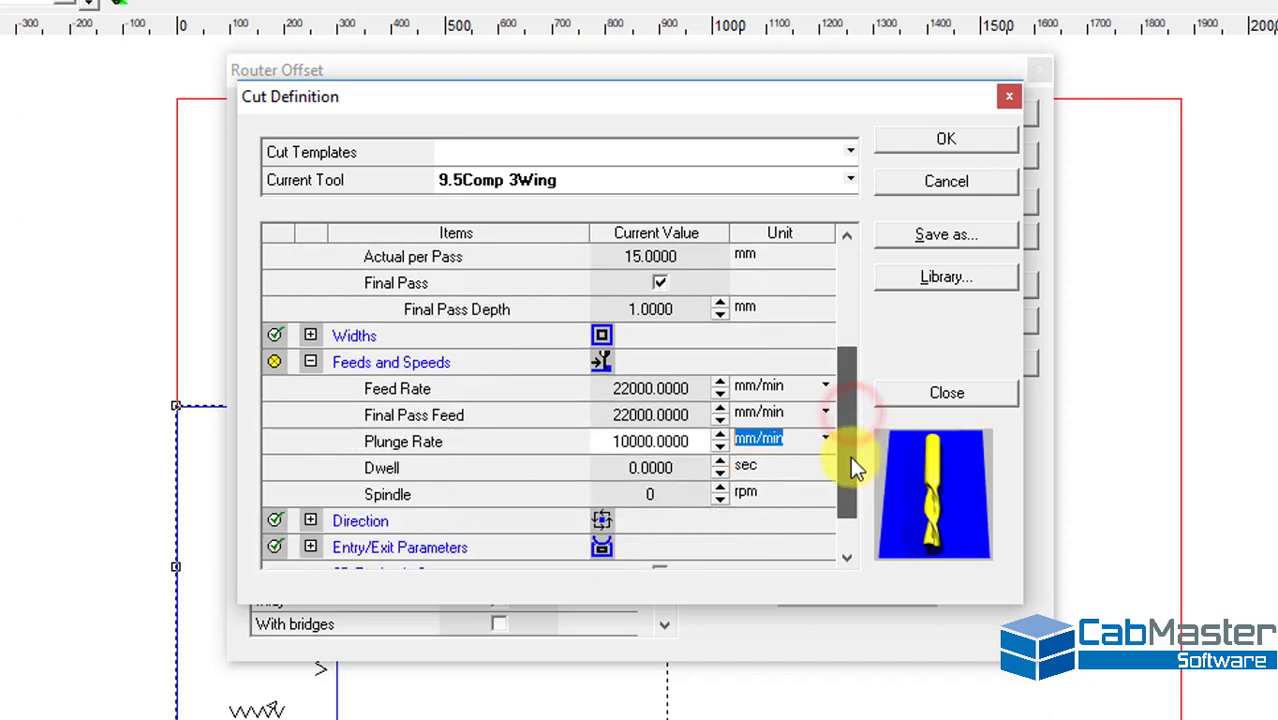
left_click(680, 468)
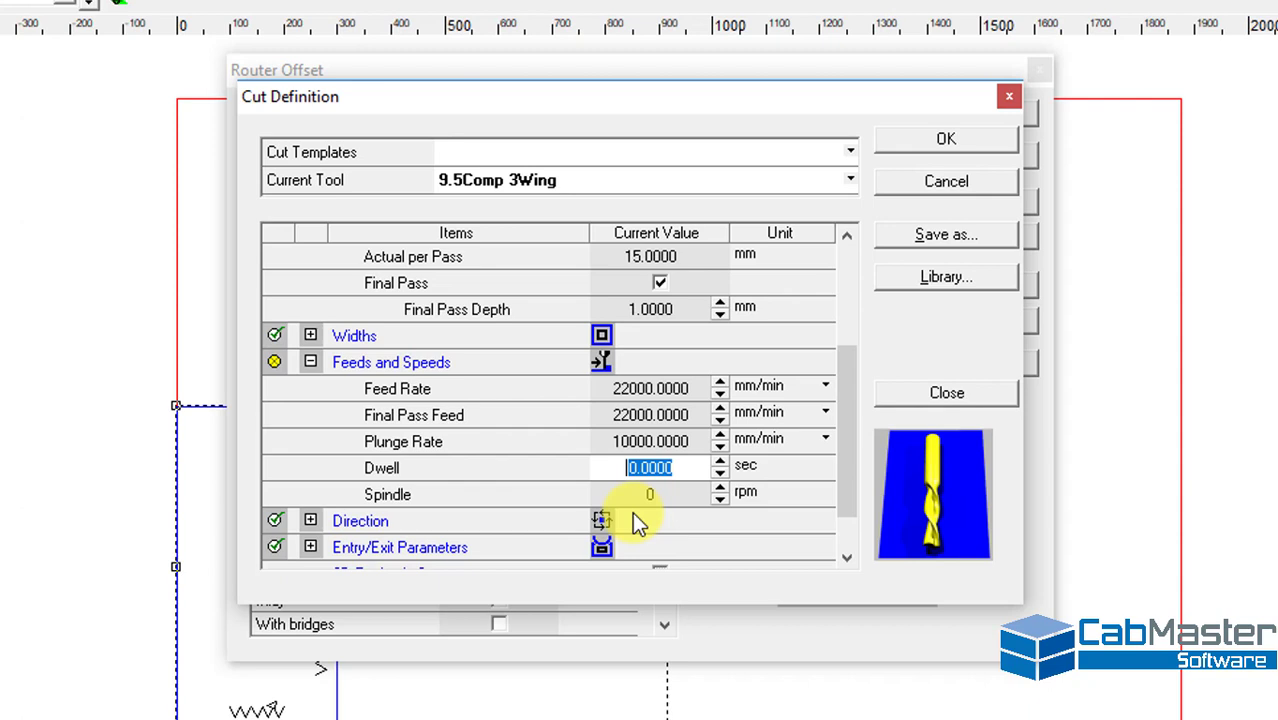
key("Tab")
type("1")
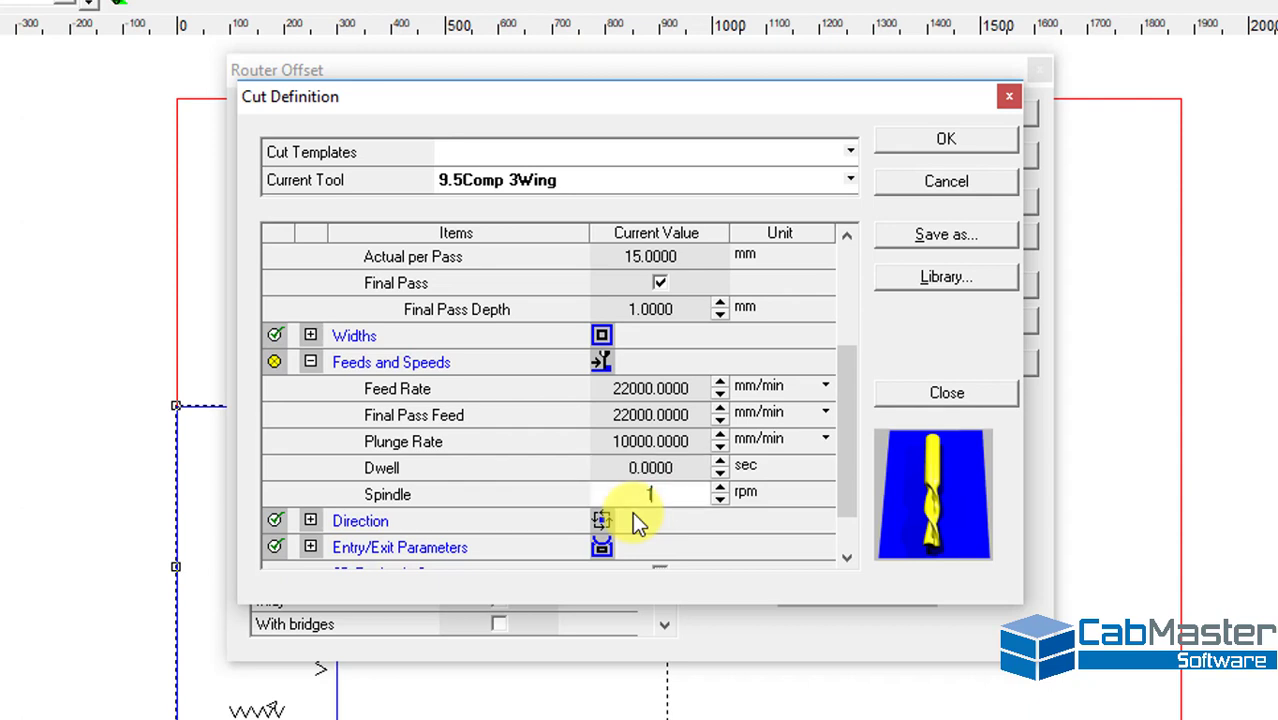
type("8000")
left_click_drag(851, 407, 851, 437)
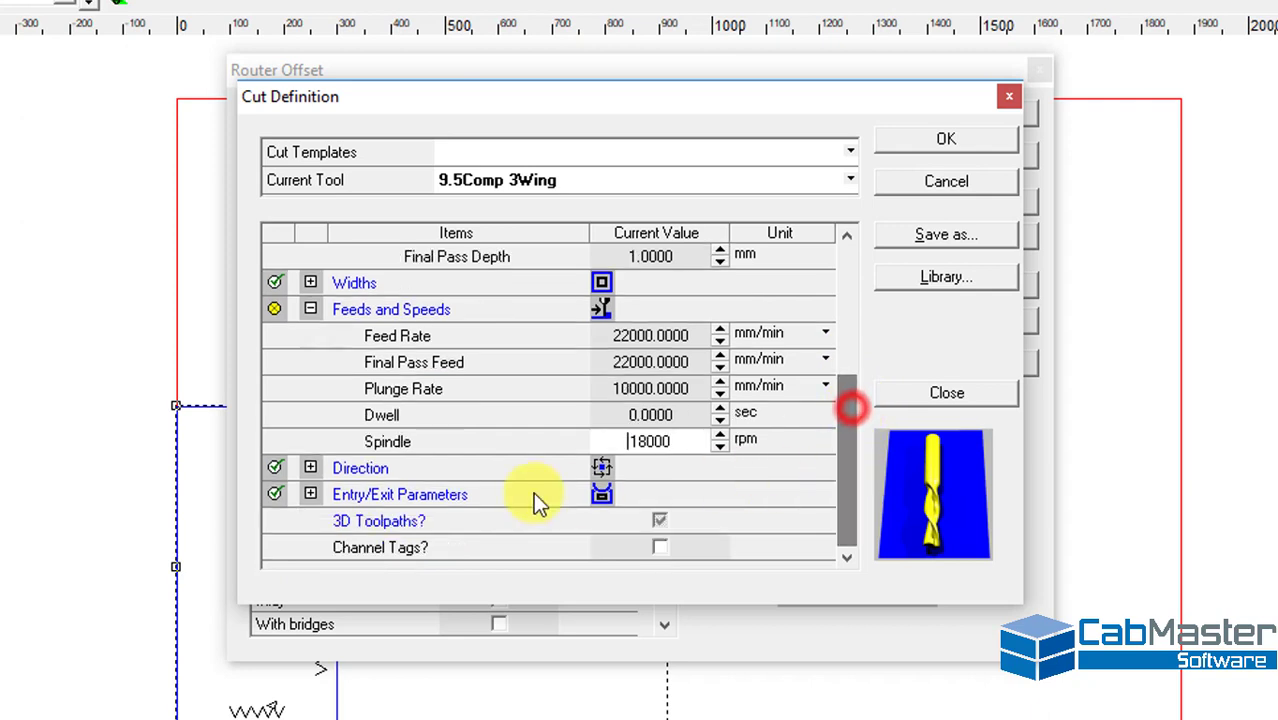
- Set the 9.5Comp 3Wing cut Direction to Climb, leaving Conventional unticked
left_click(311, 467)
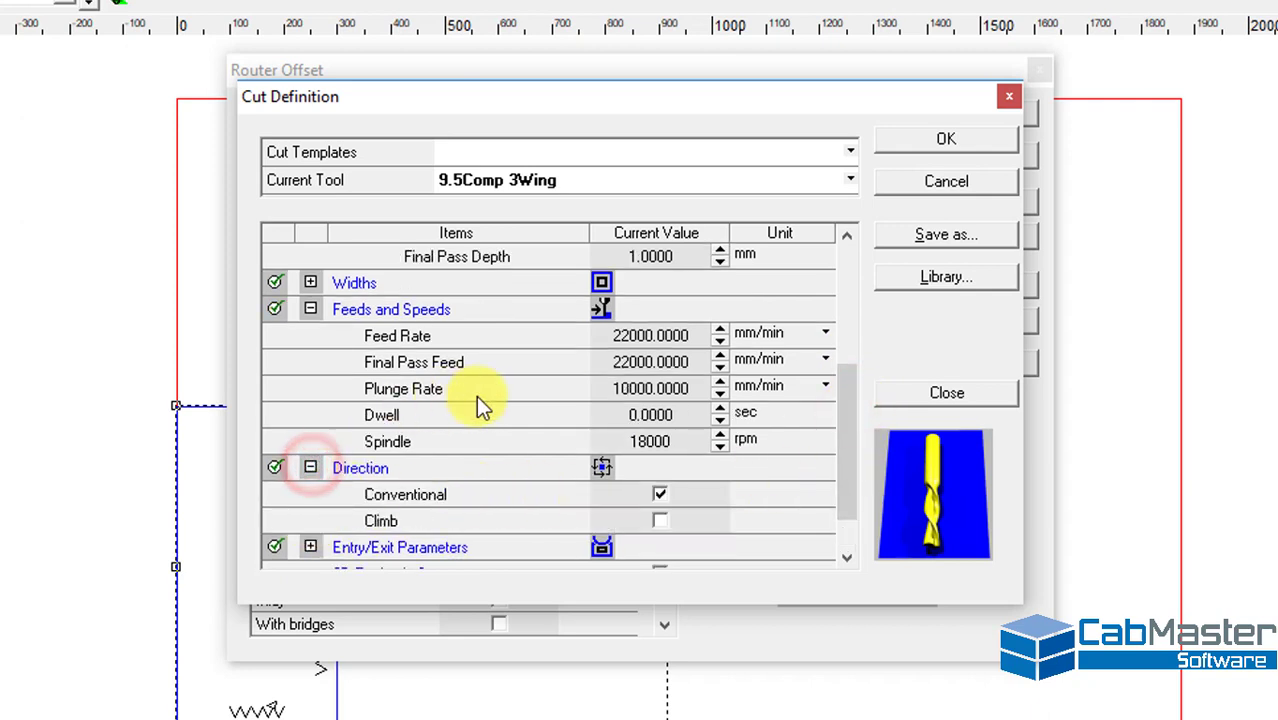
scroll(476, 395, "down", 1)
left_click(659, 468)
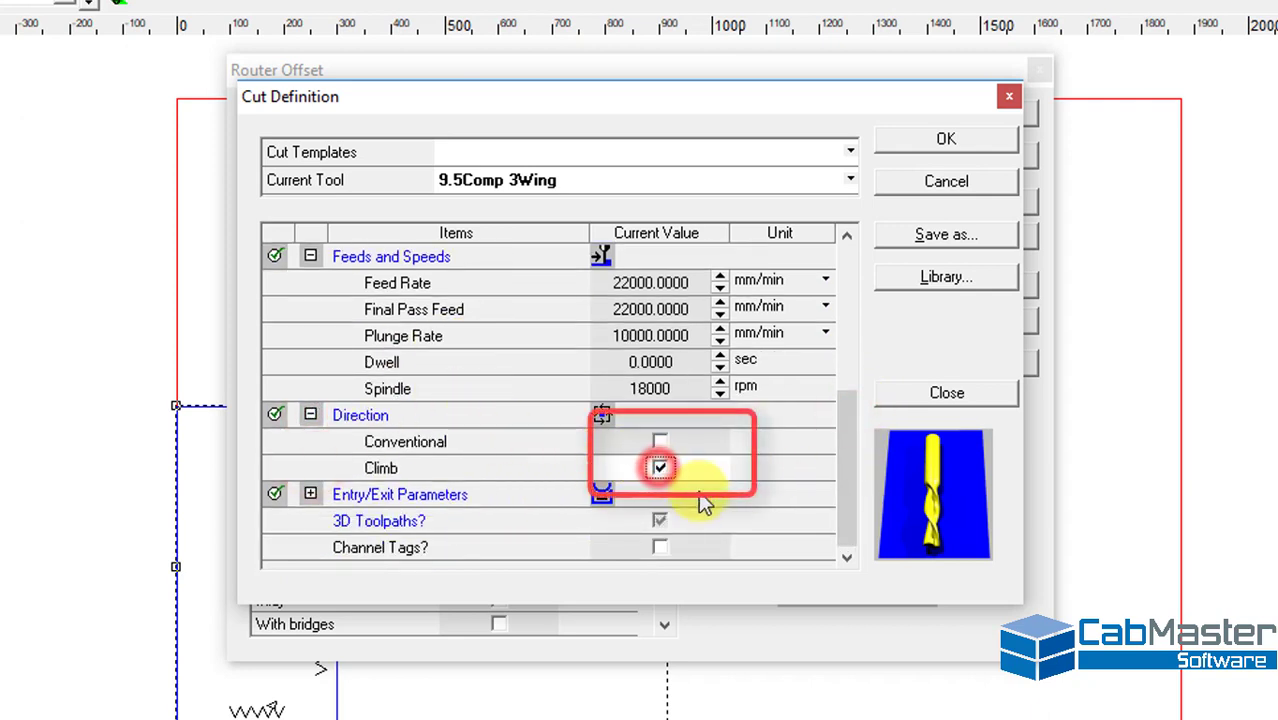
left_click_drag(620, 117, 1099, 80)
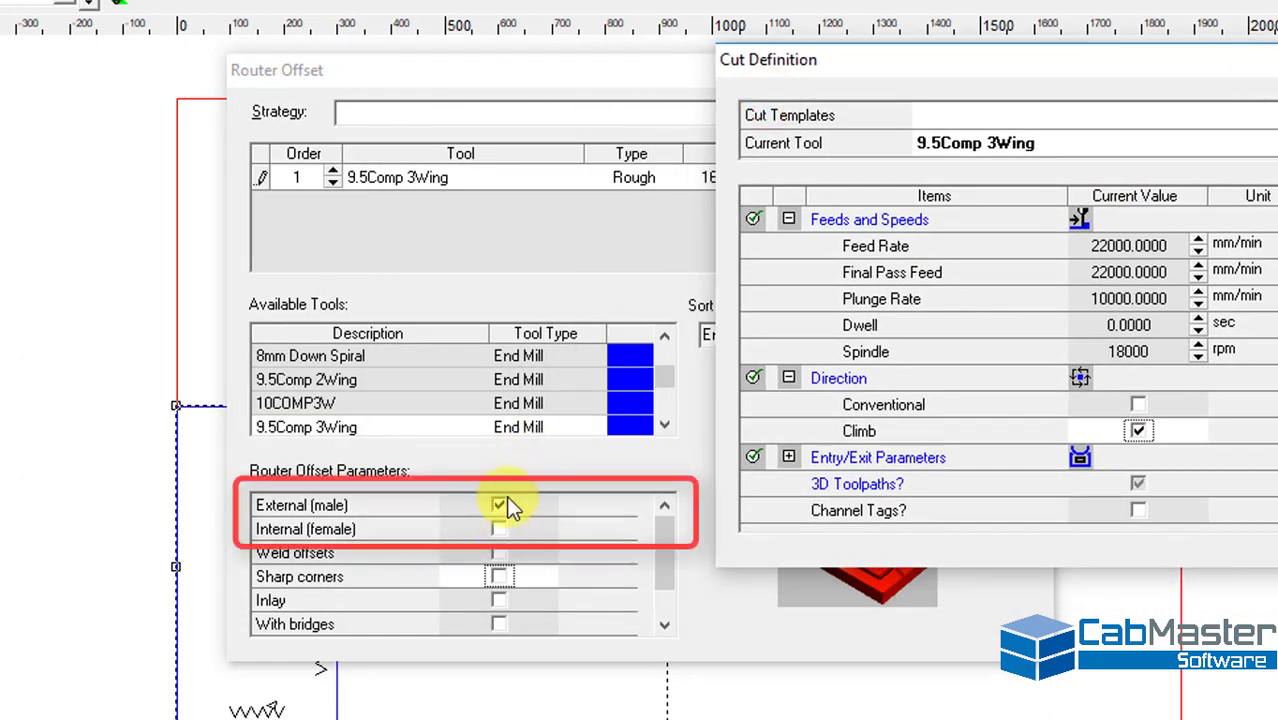
left_click_drag(957, 59, 489, 96)
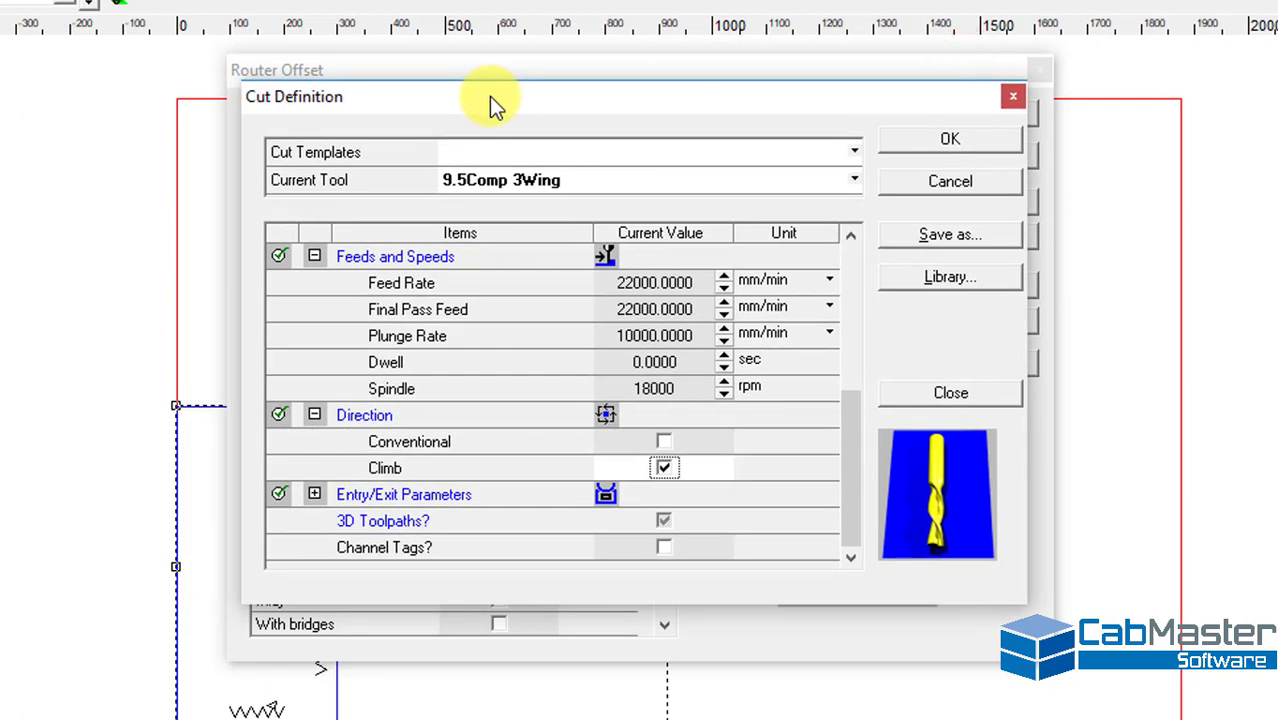
left_click(664, 441)
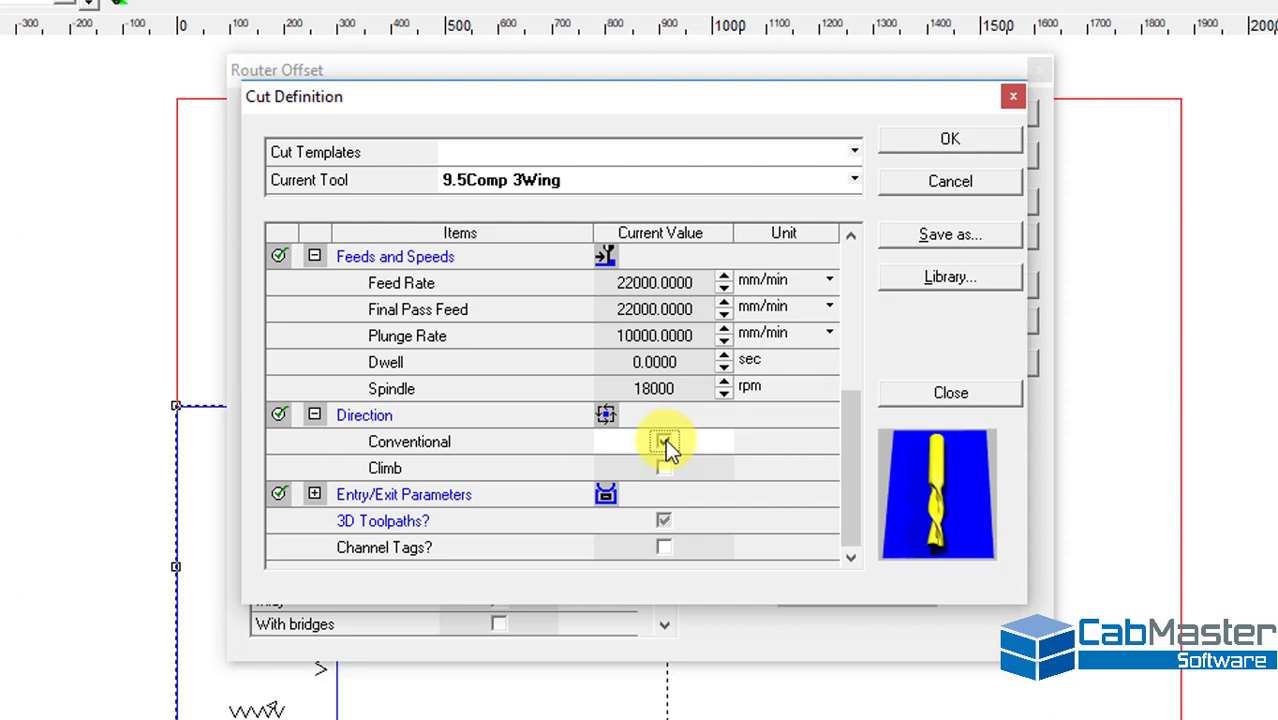
left_click(664, 467)
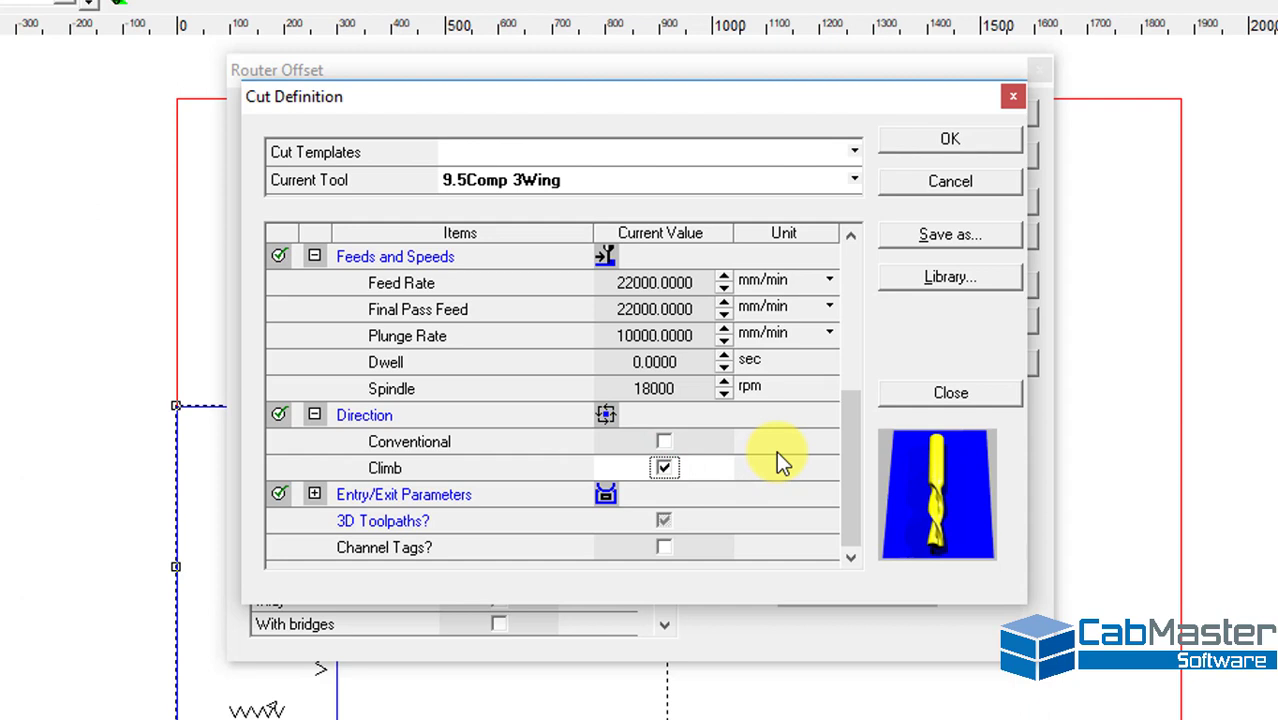
- Add a 50 mm straight-line entry at a 1° angle as a 3D line
left_click(314, 494)
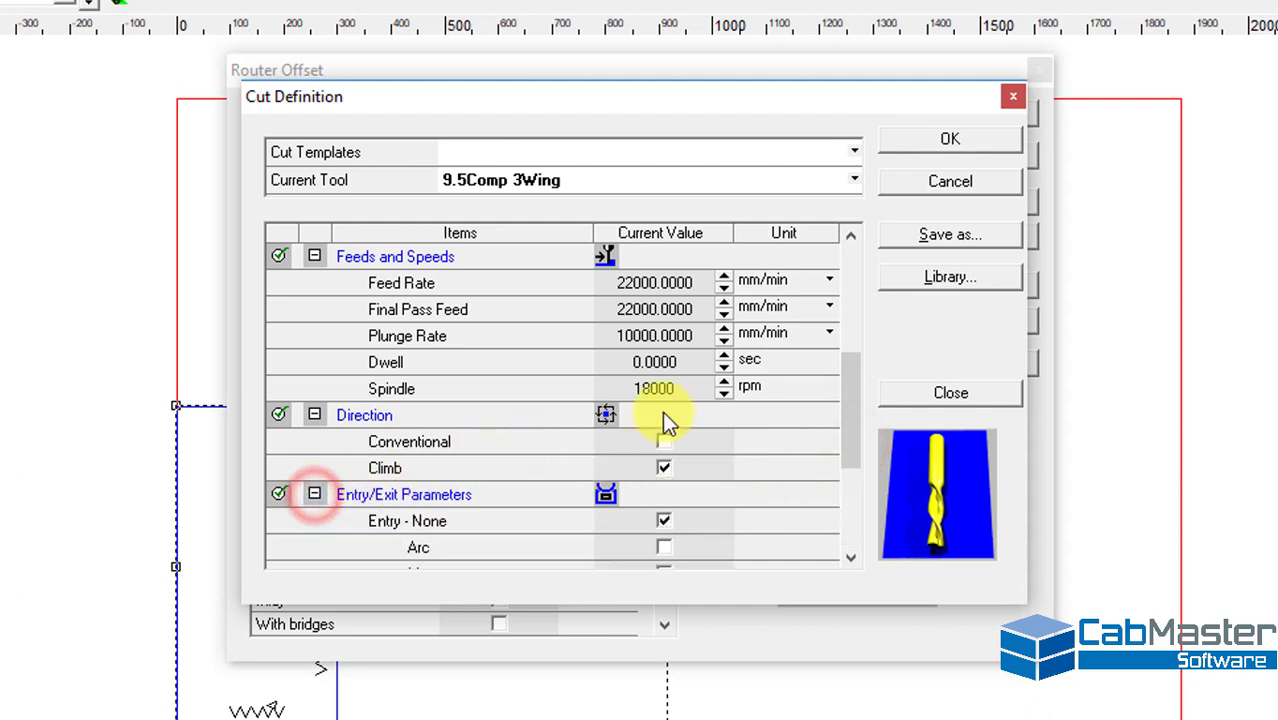
left_click_drag(849, 380, 857, 458)
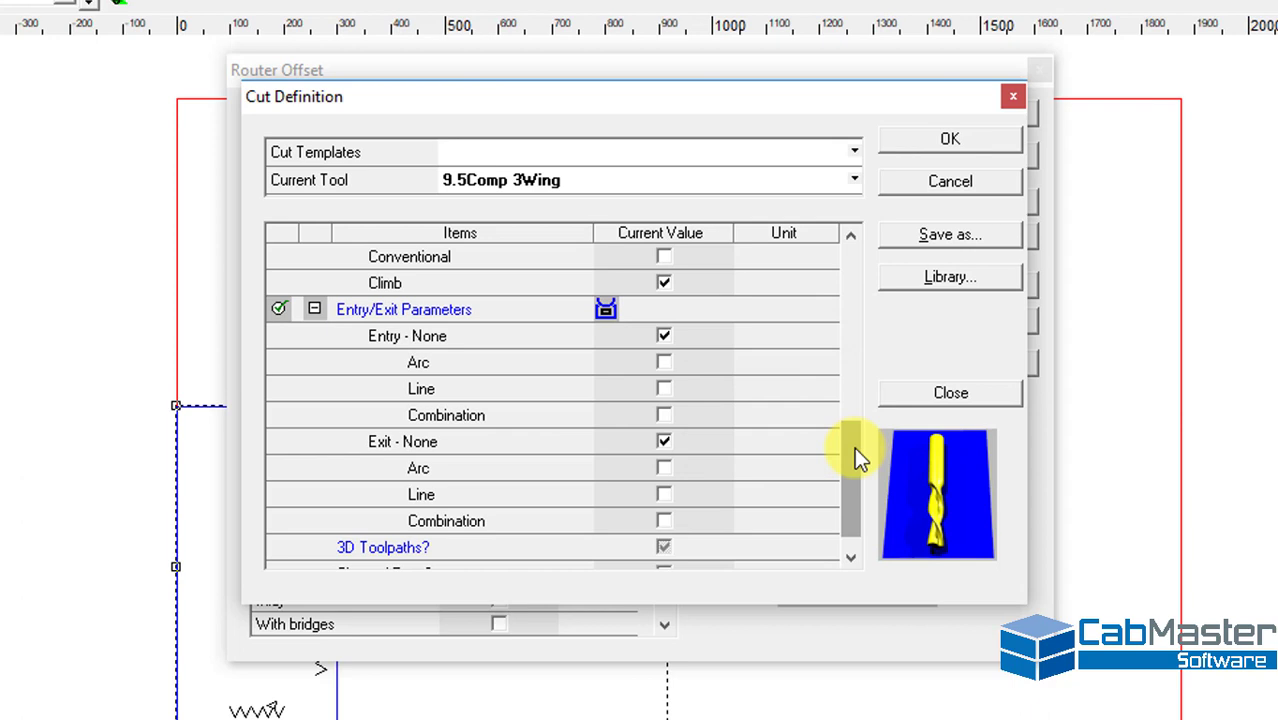
left_click(665, 389)
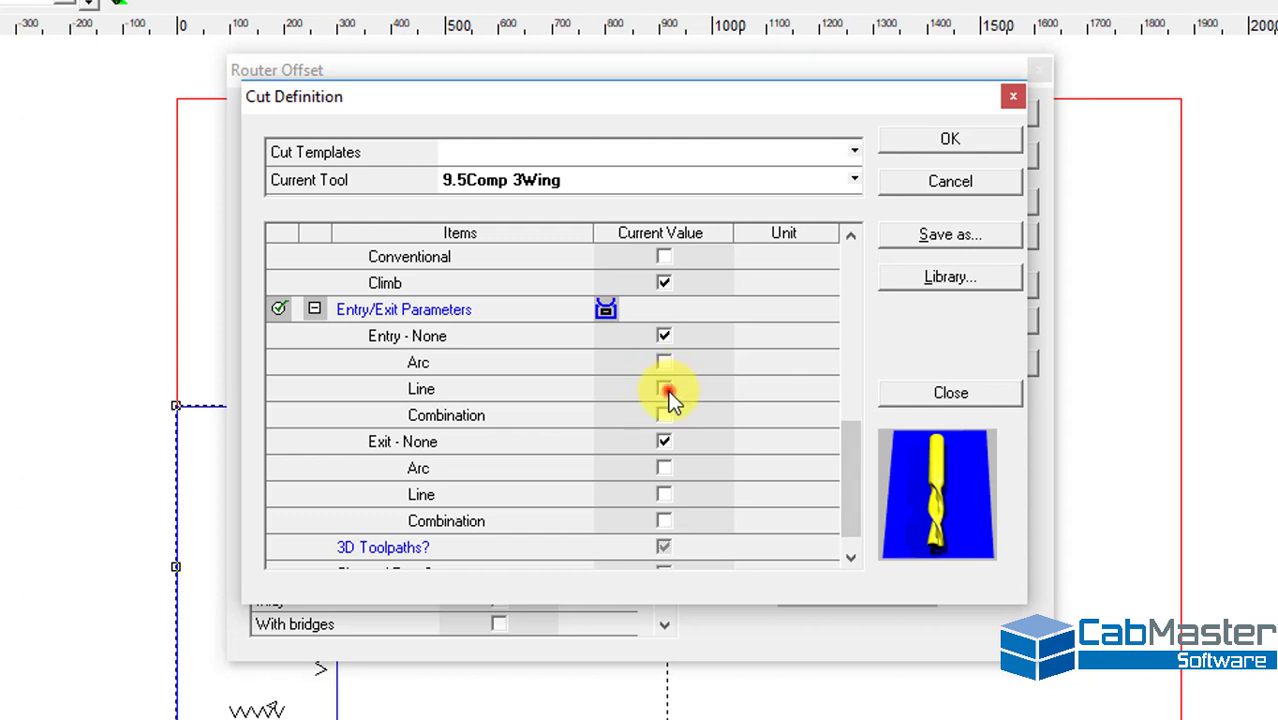
left_click(681, 415)
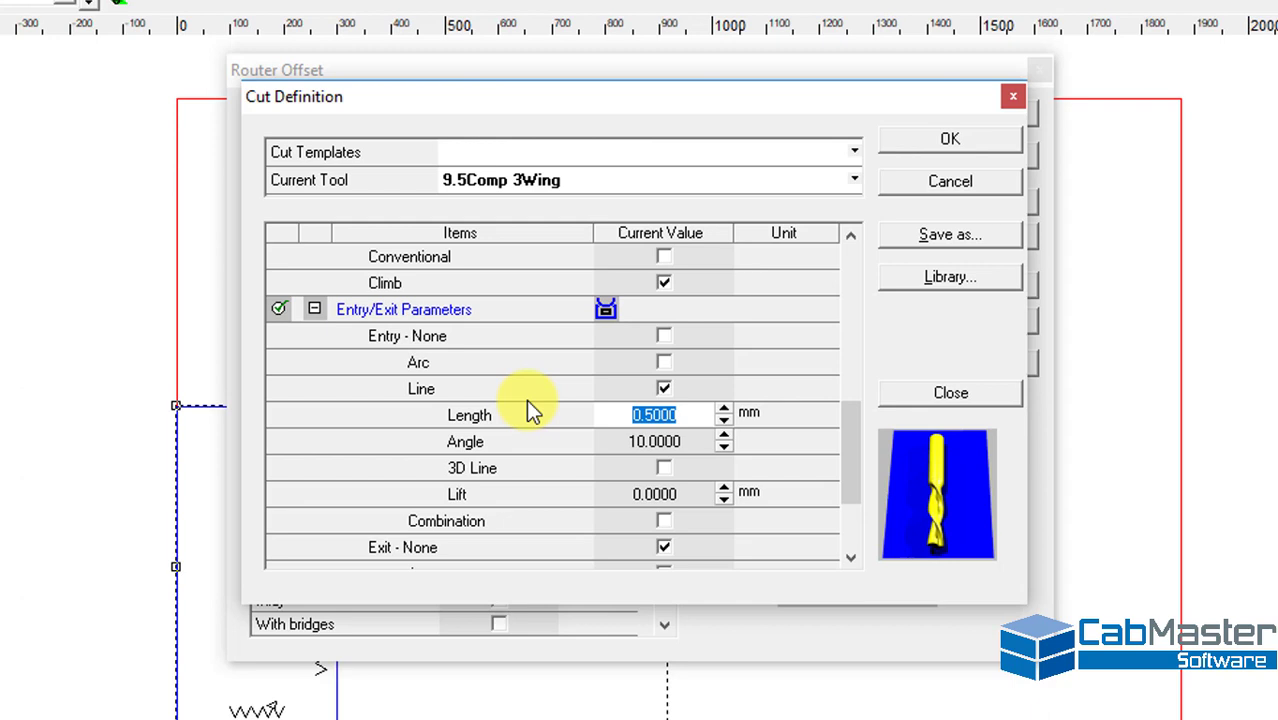
type("50")
key("Tab")
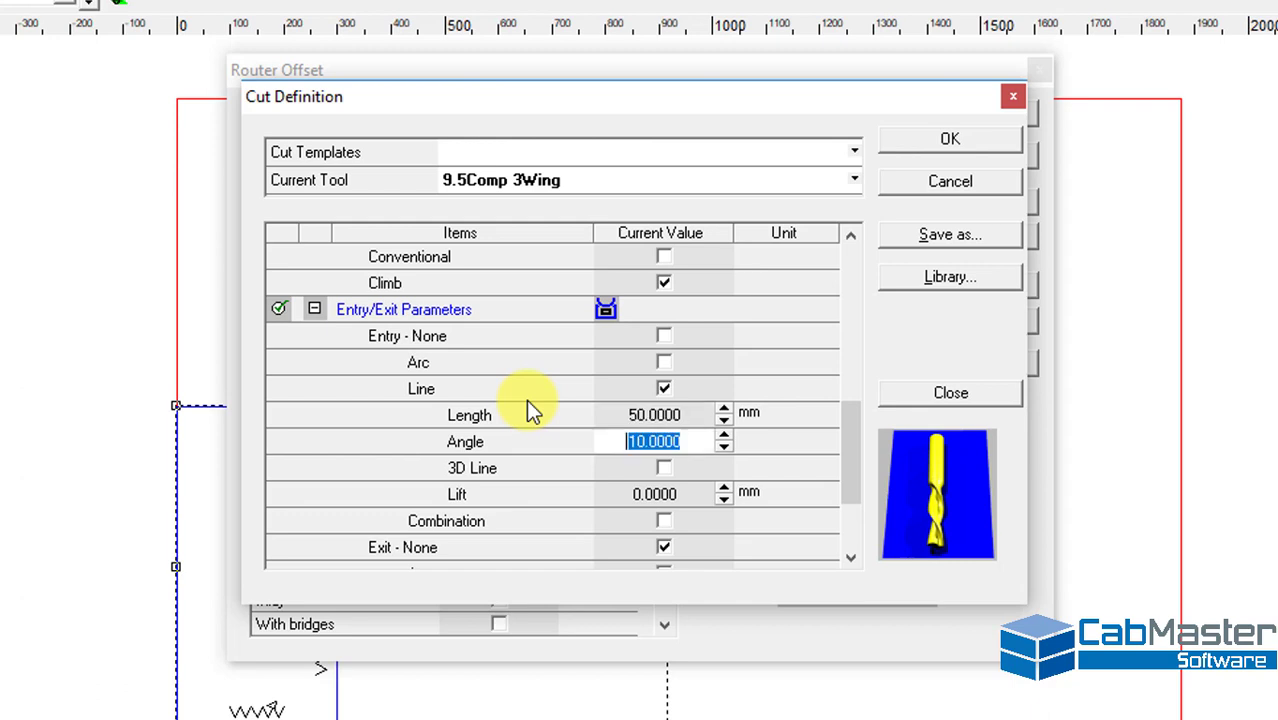
type("1")
key("Tab")
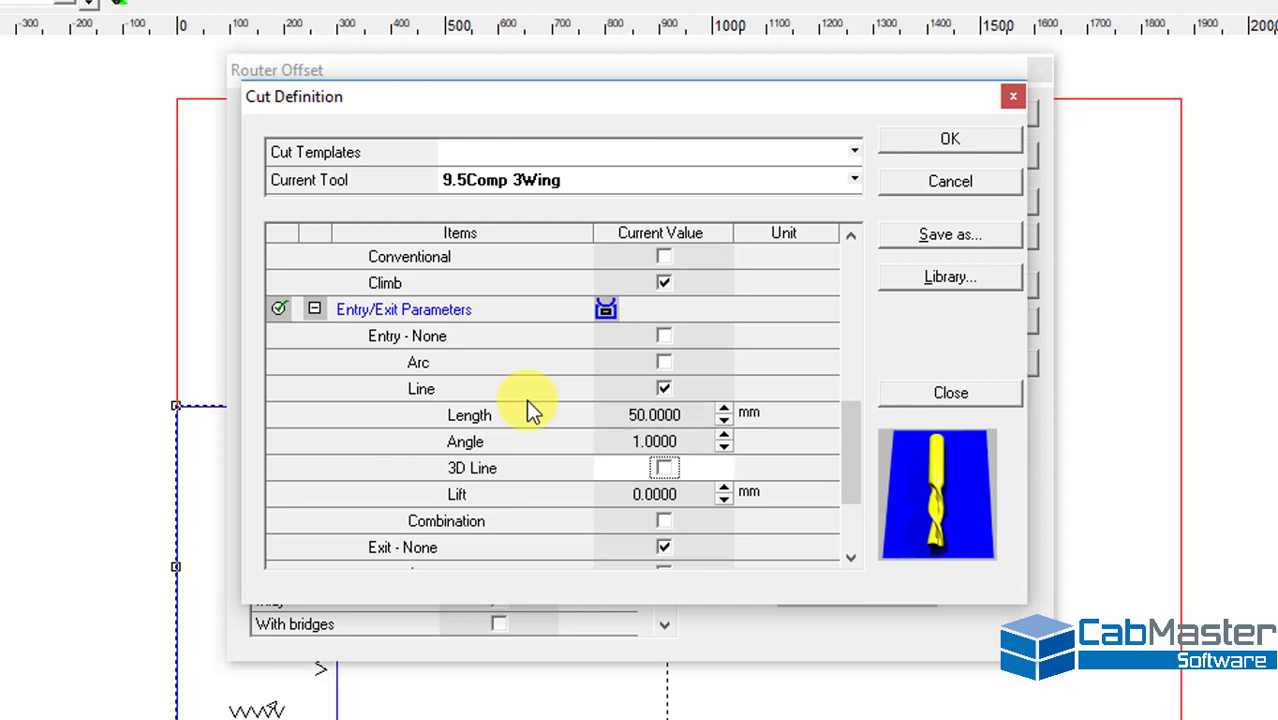
left_click(664, 470)
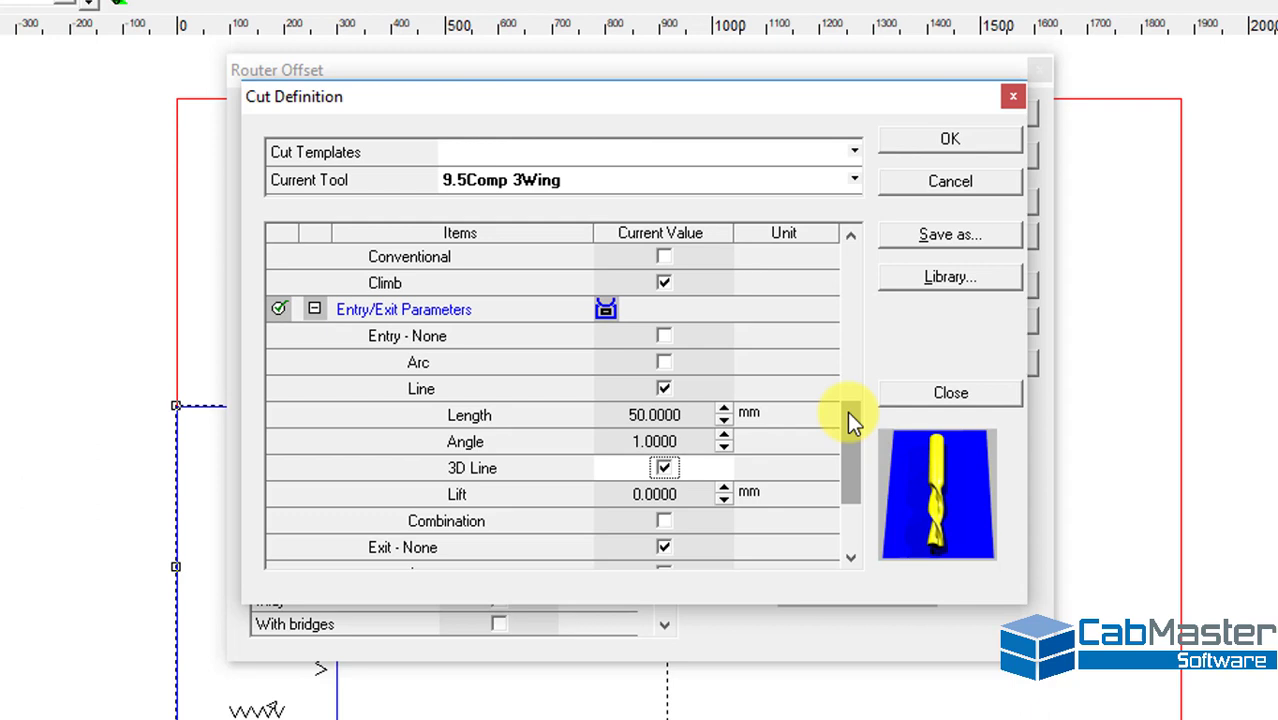
- Add a 50 mm straight-line exit at a 1° angle as a 3D line, lift 0
left_click_drag(847, 411, 846, 464)
left_click(665, 467)
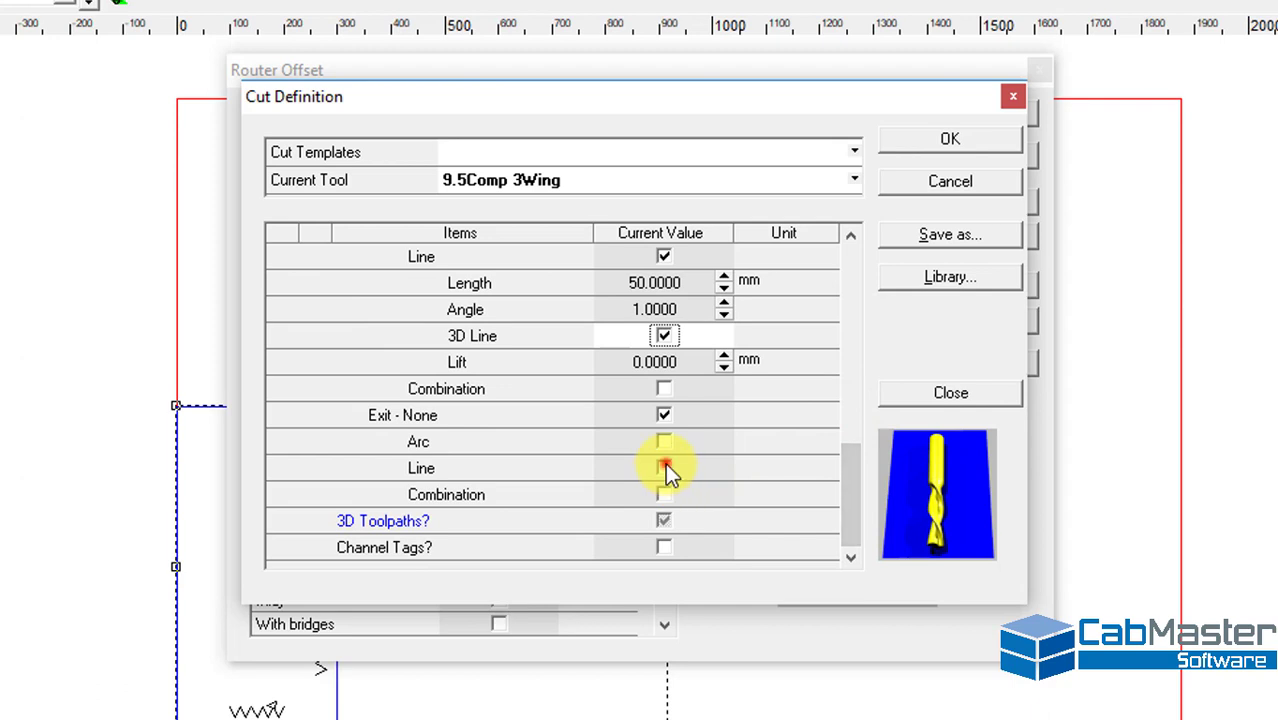
double_click(685, 496)
type("50")
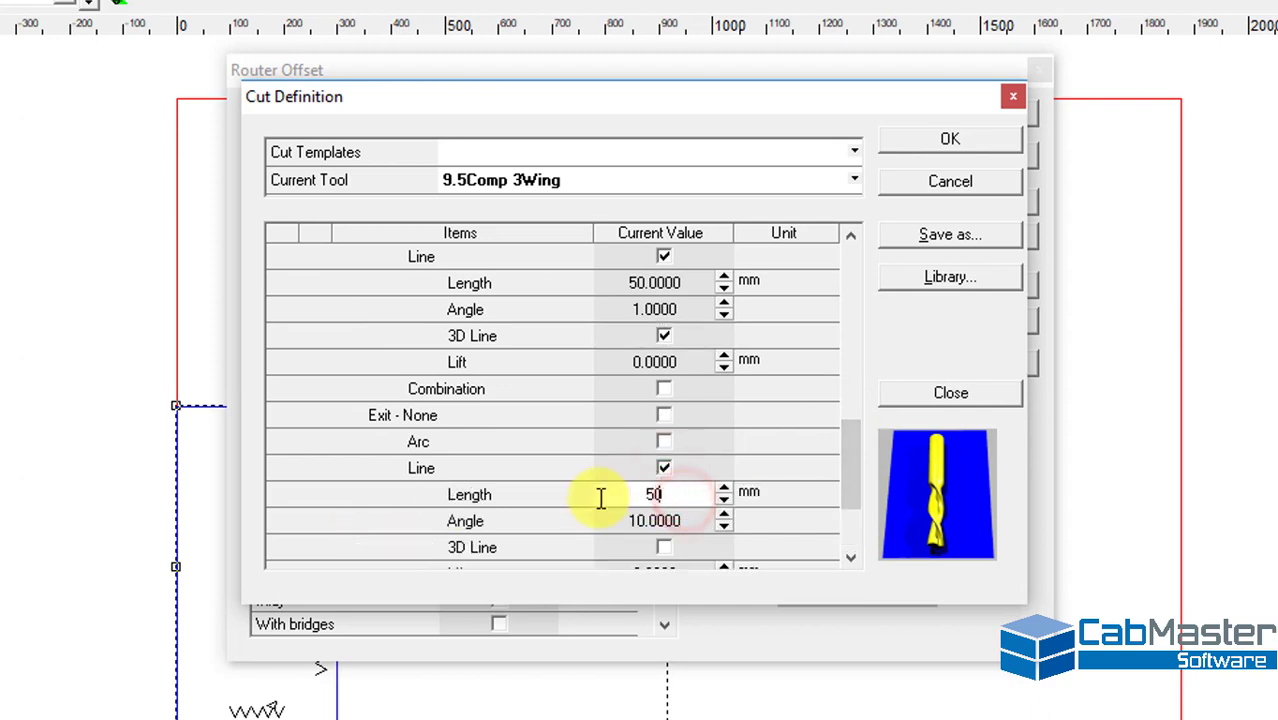
key("Tab")
type("1")
key("Tab")
key("space")
key("Tab")
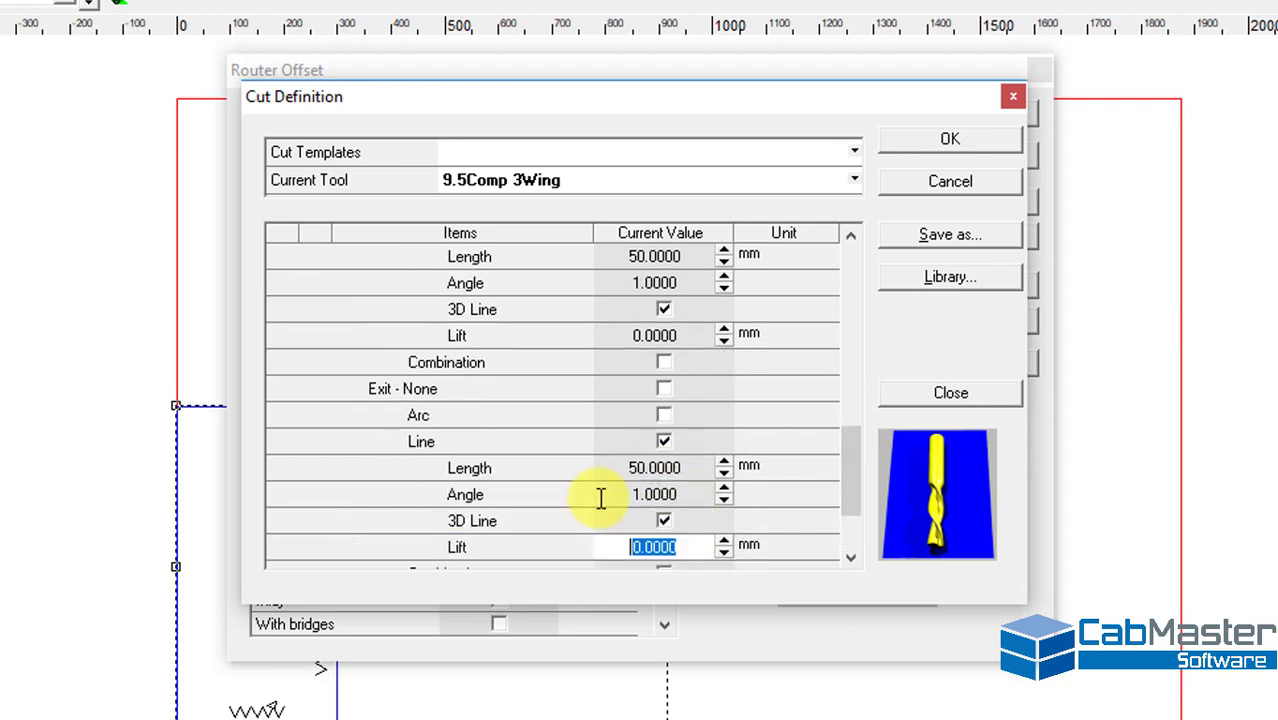
left_click_drag(845, 465, 852, 515)
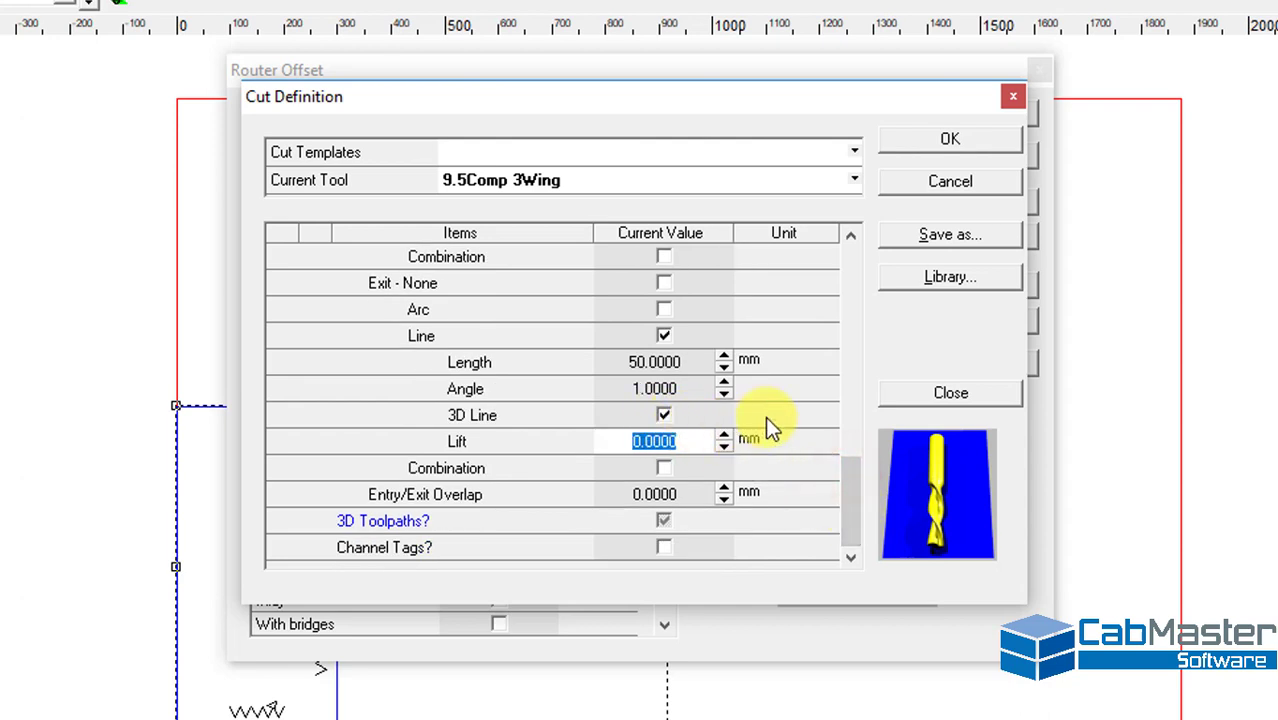
- Set the entry/exit overlap to 20 mm and accept the Cut Definition
left_click_drag(695, 492, 588, 502)
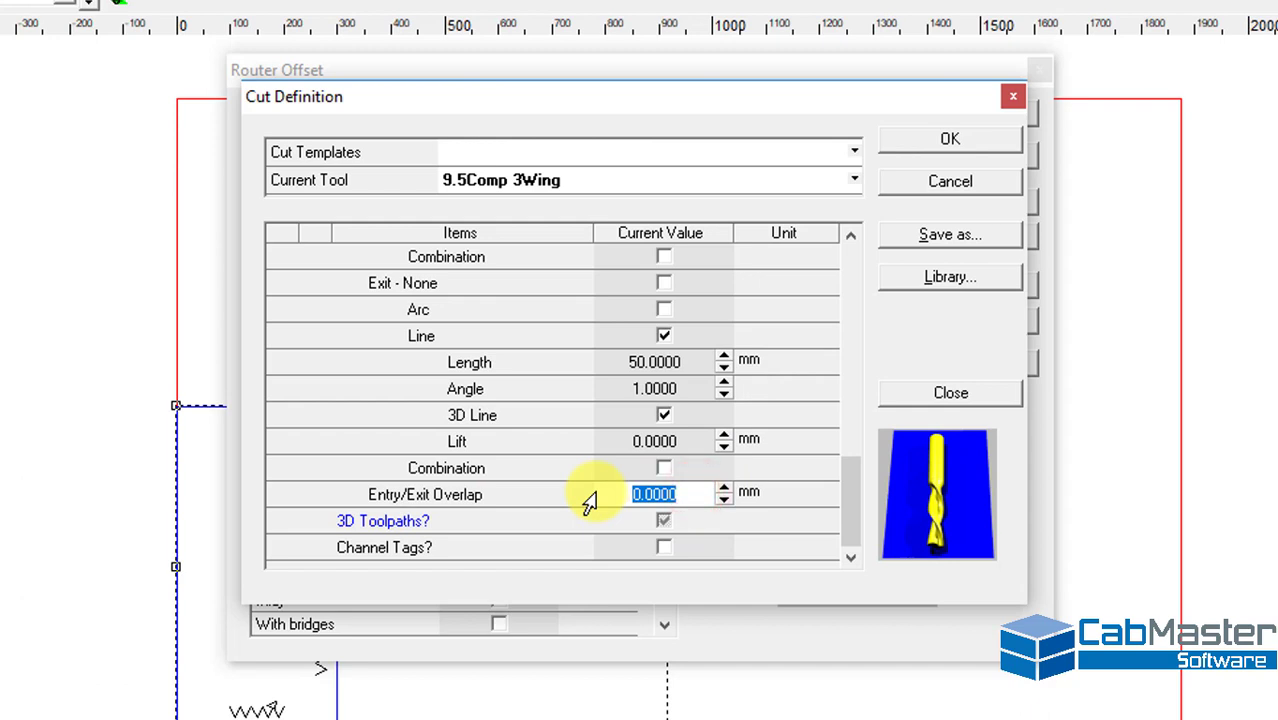
type("1")
key("BackSpace")
type("20")
key("Tab")
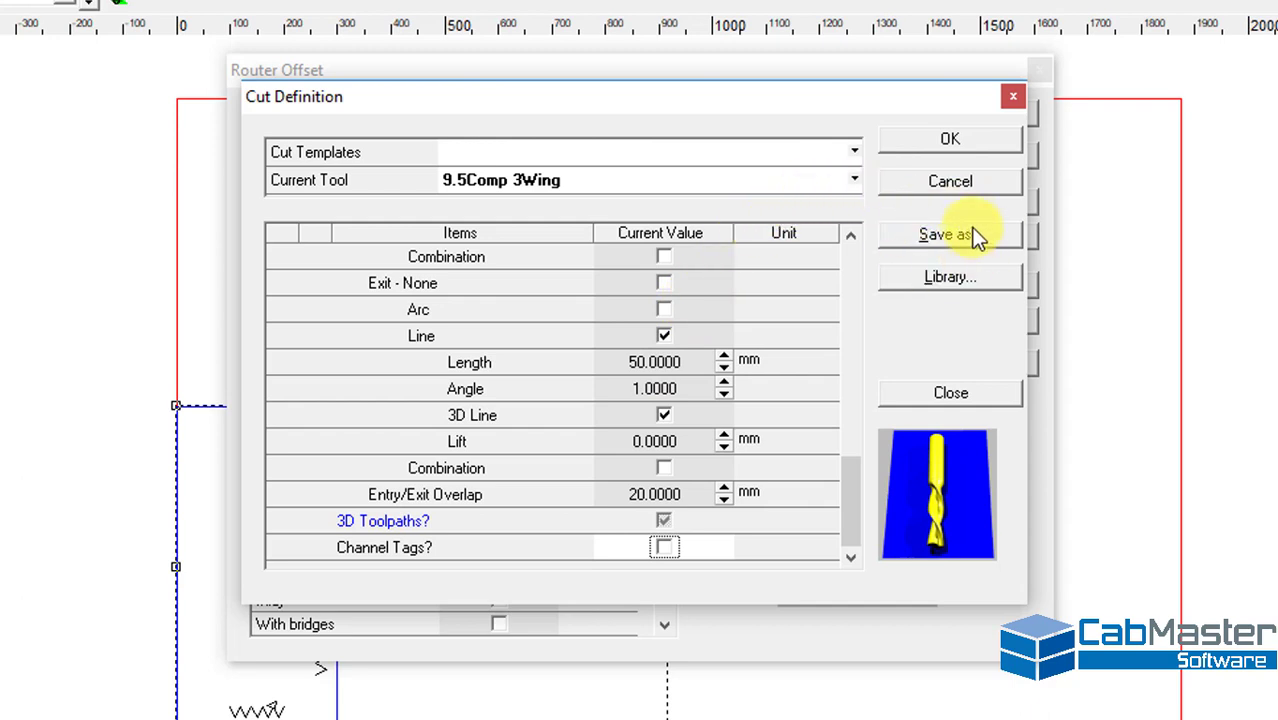
left_click_drag(850, 488, 838, 267)
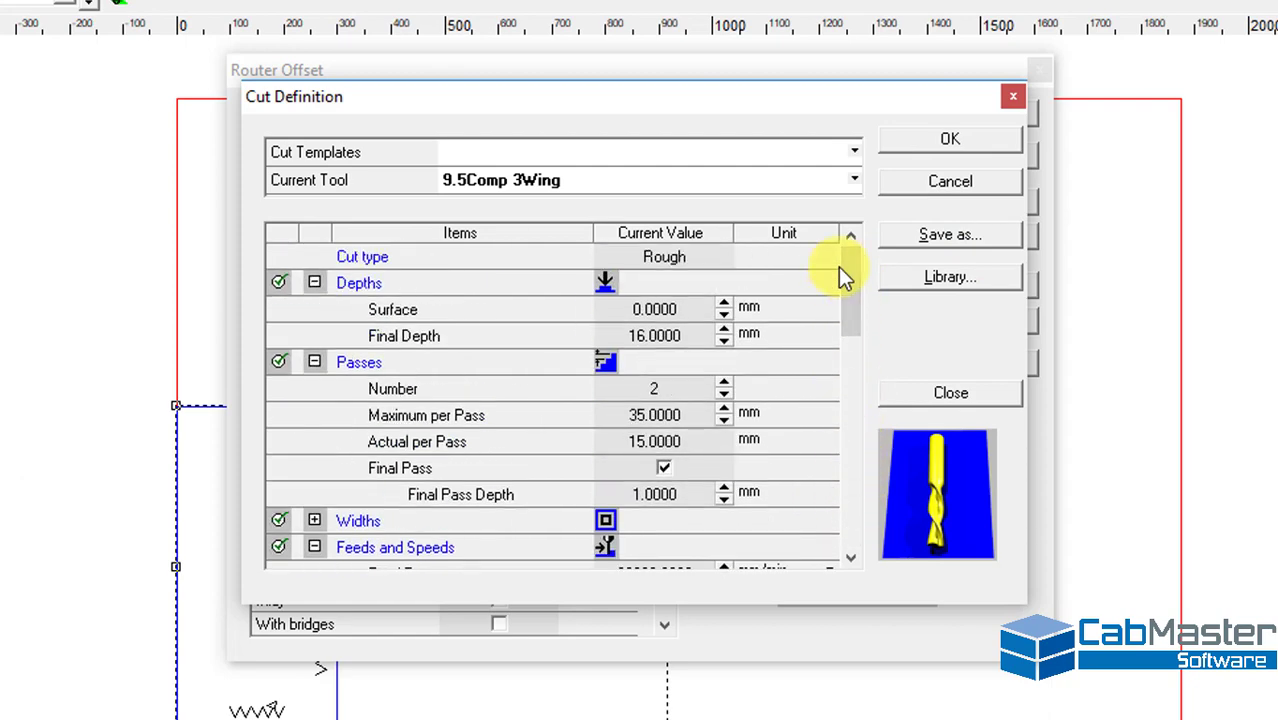
left_click(919, 140)
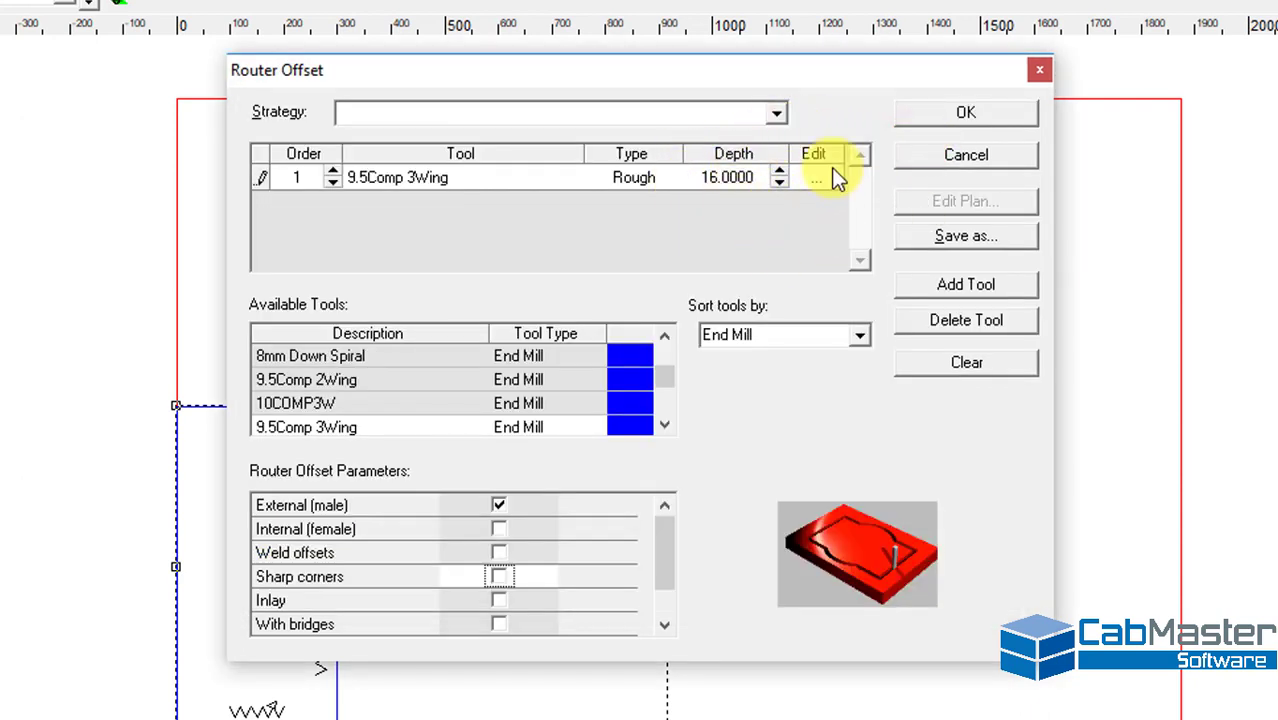
- Try naming the template '9.5Comp 3Wing 2Pass Male 16Deep', then cancel without saving
left_click(968, 240)
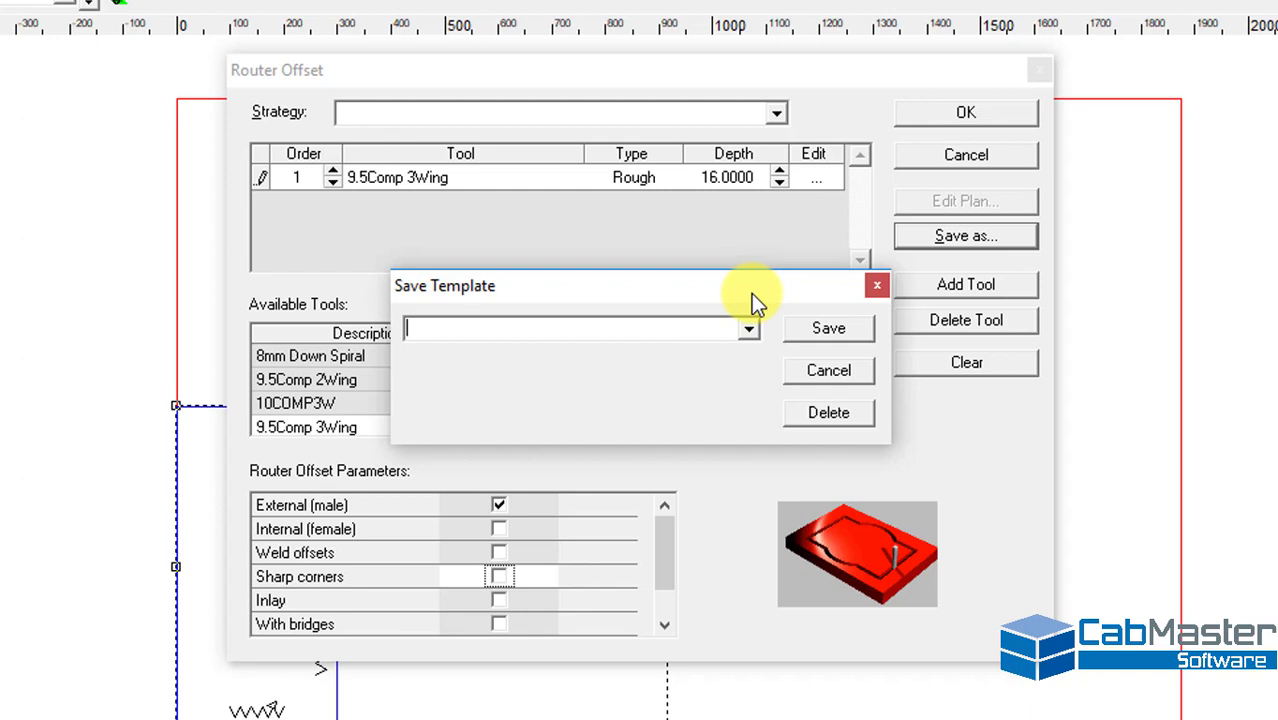
type("Border")
key("BackSpace")
key("BackSpace")
key("BackSpace")
key("BackSpace")
key("BackSpace")
key("BackSpace")
left_click(750, 330)
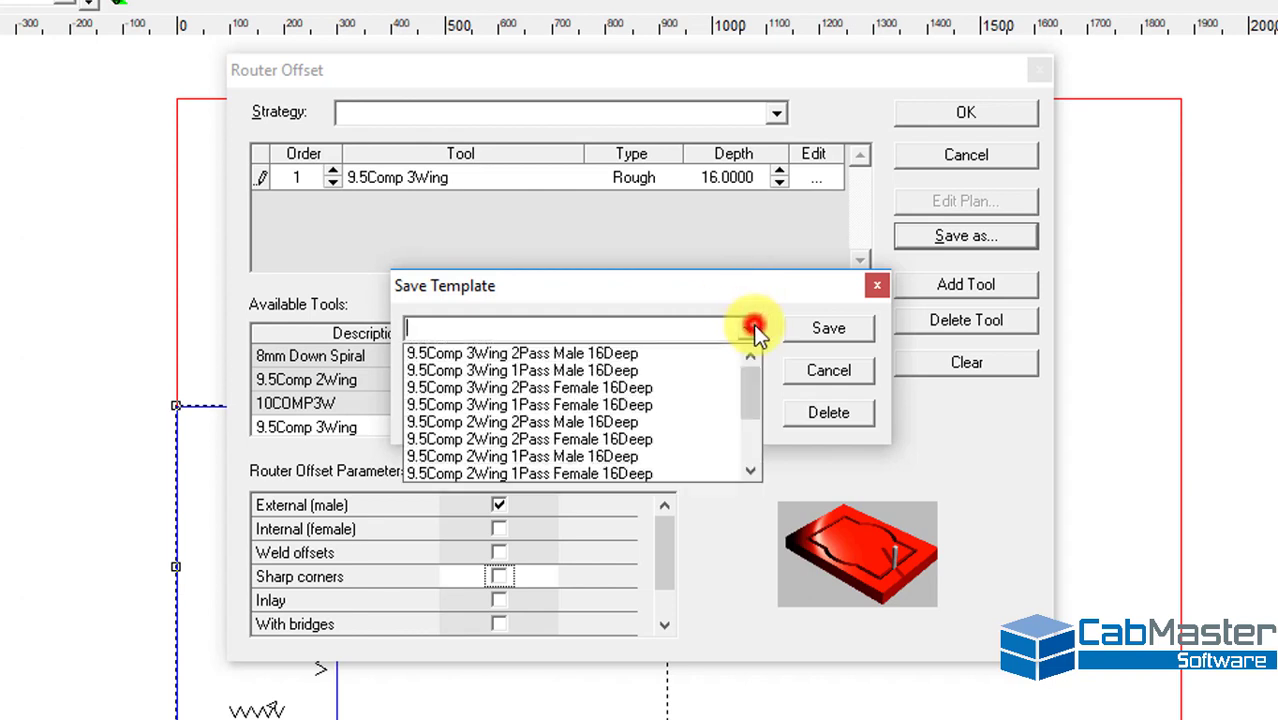
left_click(578, 352)
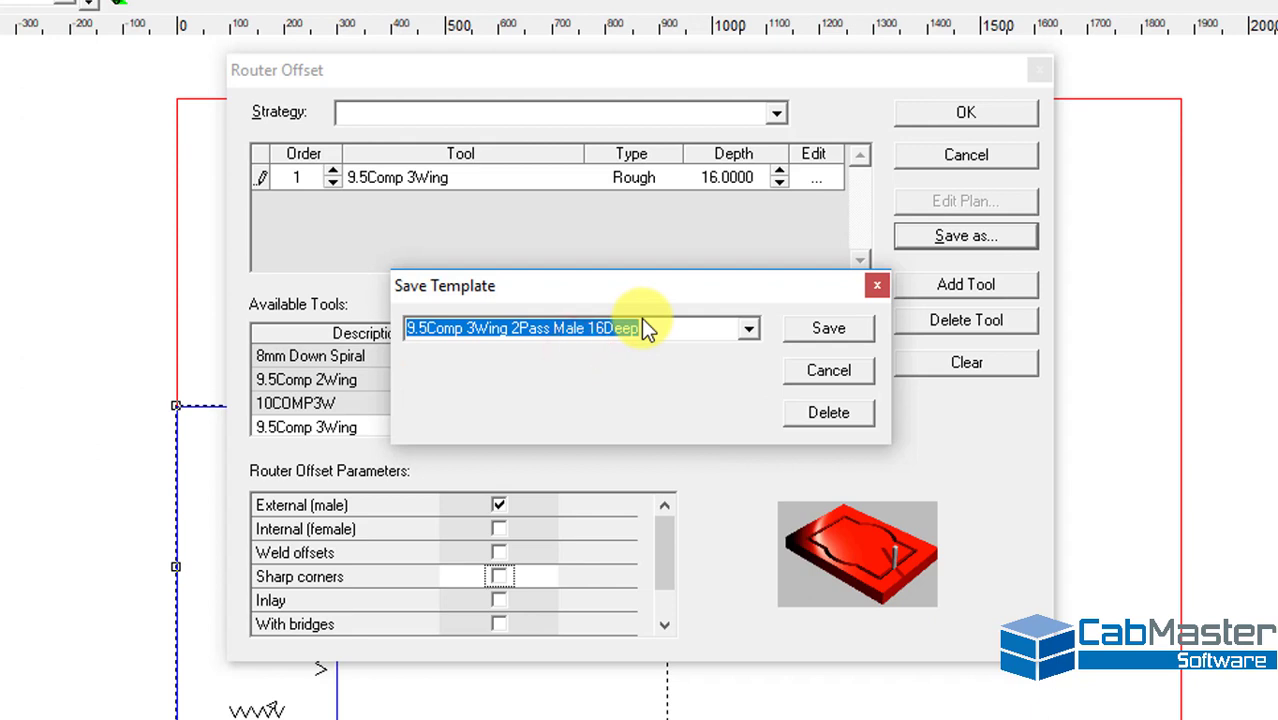
left_click_drag(529, 328, 576, 330)
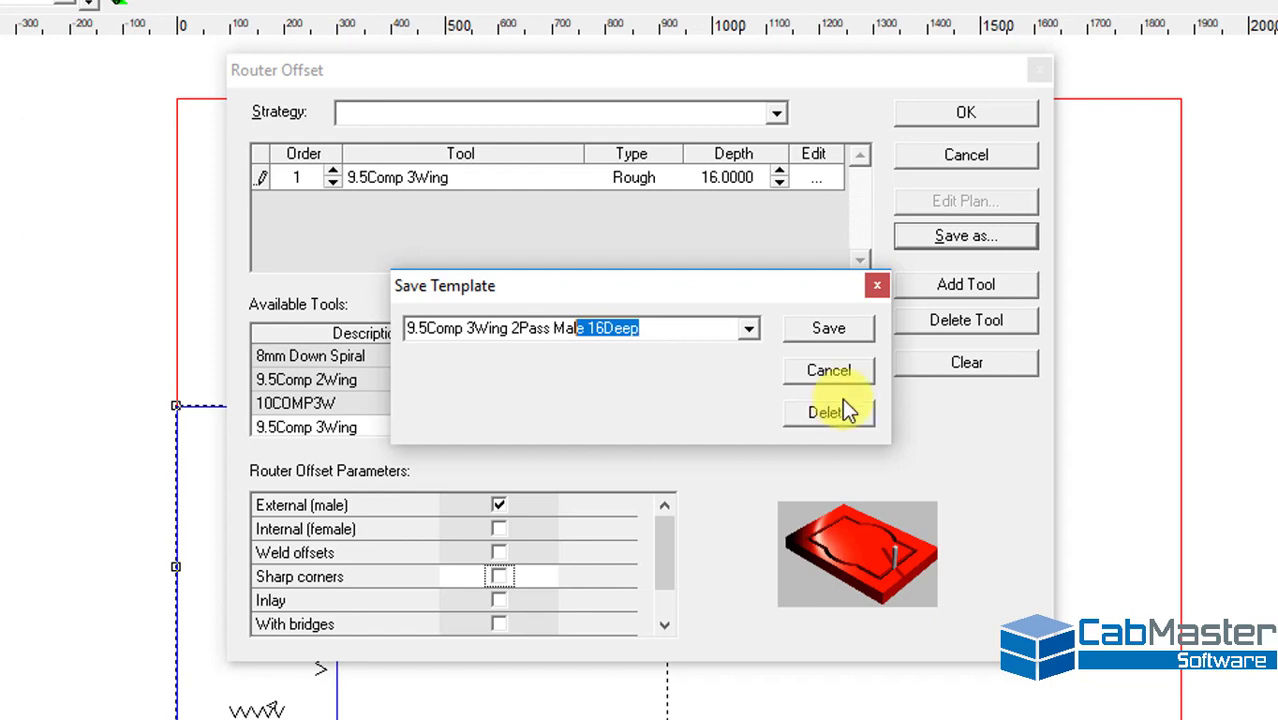
left_click(833, 372)
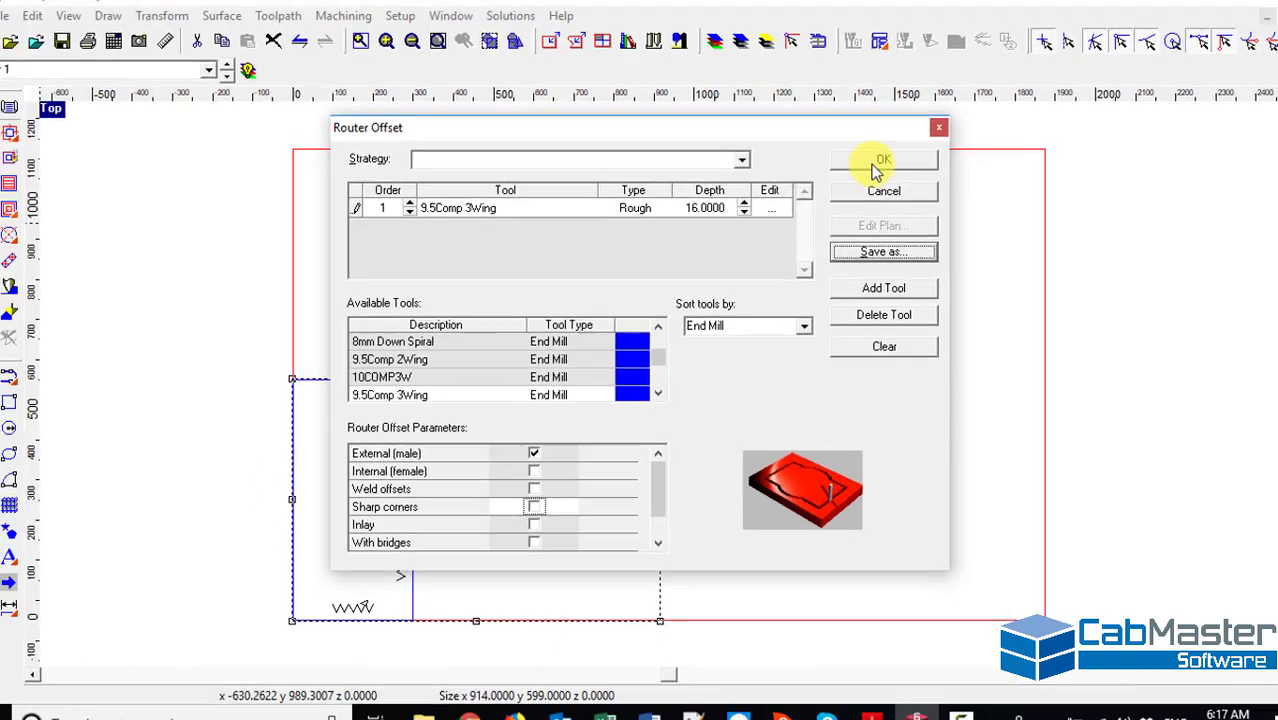
- Apply the external toolpath to the shelf, then draw a rectangle beside it
left_click(966, 112)
left_click(862, 174)
left_click(703, 318)
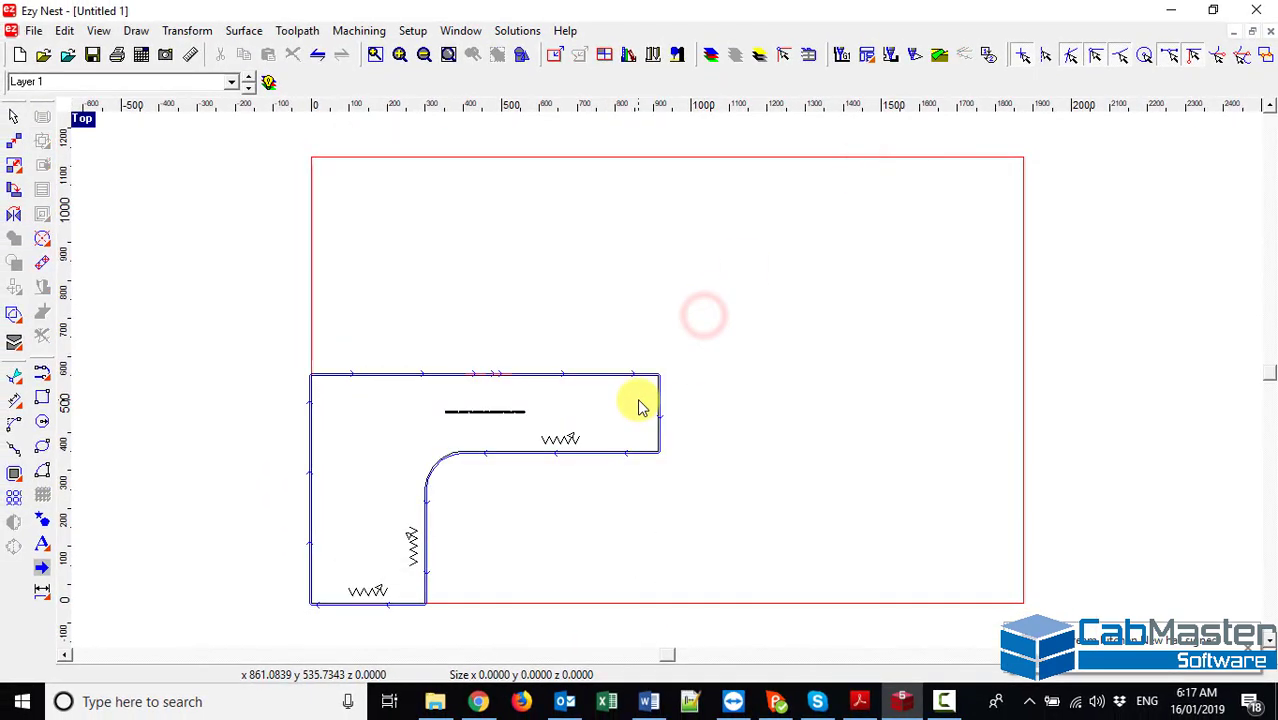
left_click(42, 396)
left_click(742, 265)
left_click(857, 433)
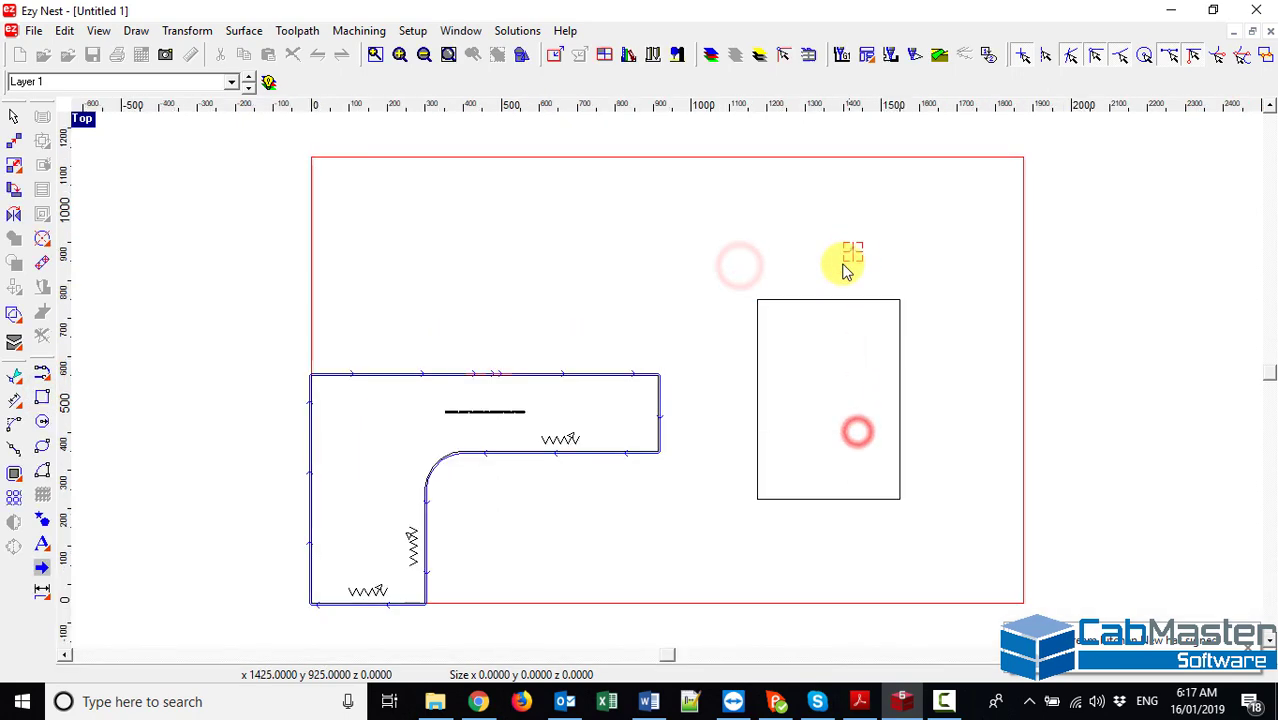
- Start a router offset toolpath for the rectangle with an Internal (female) cut
right_click(808, 300)
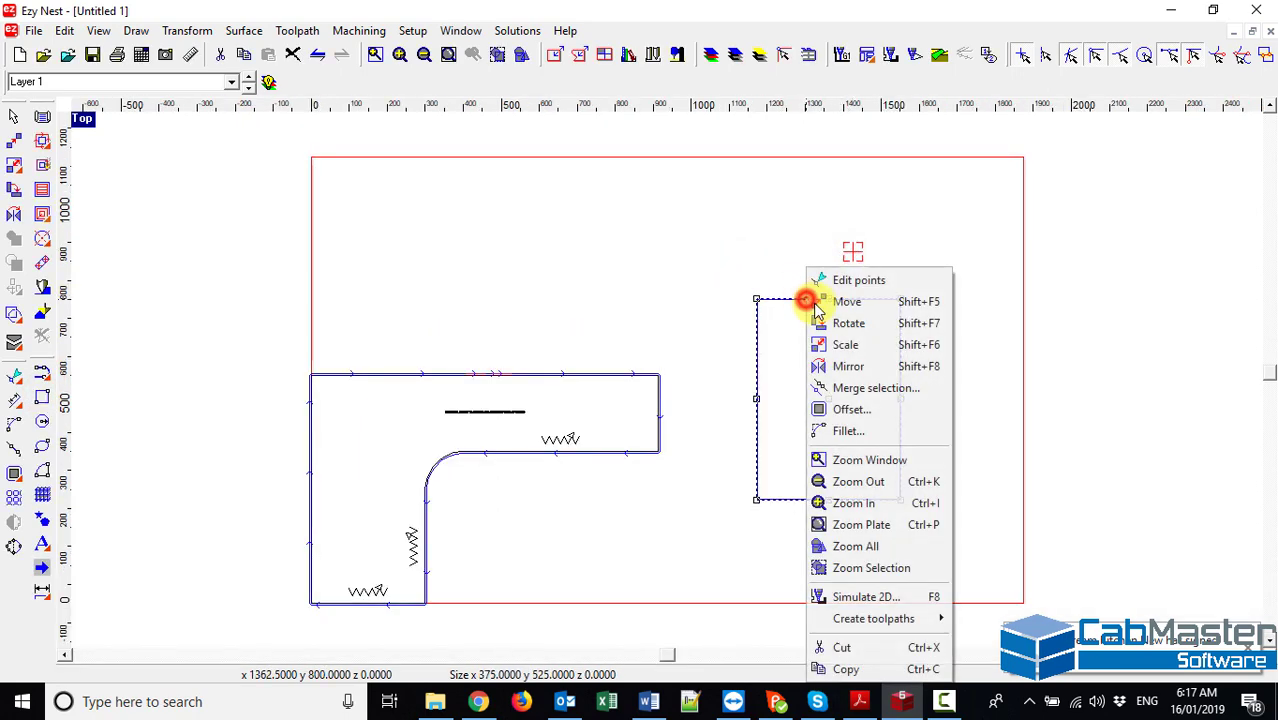
left_click(848, 618)
left_click(1008, 425)
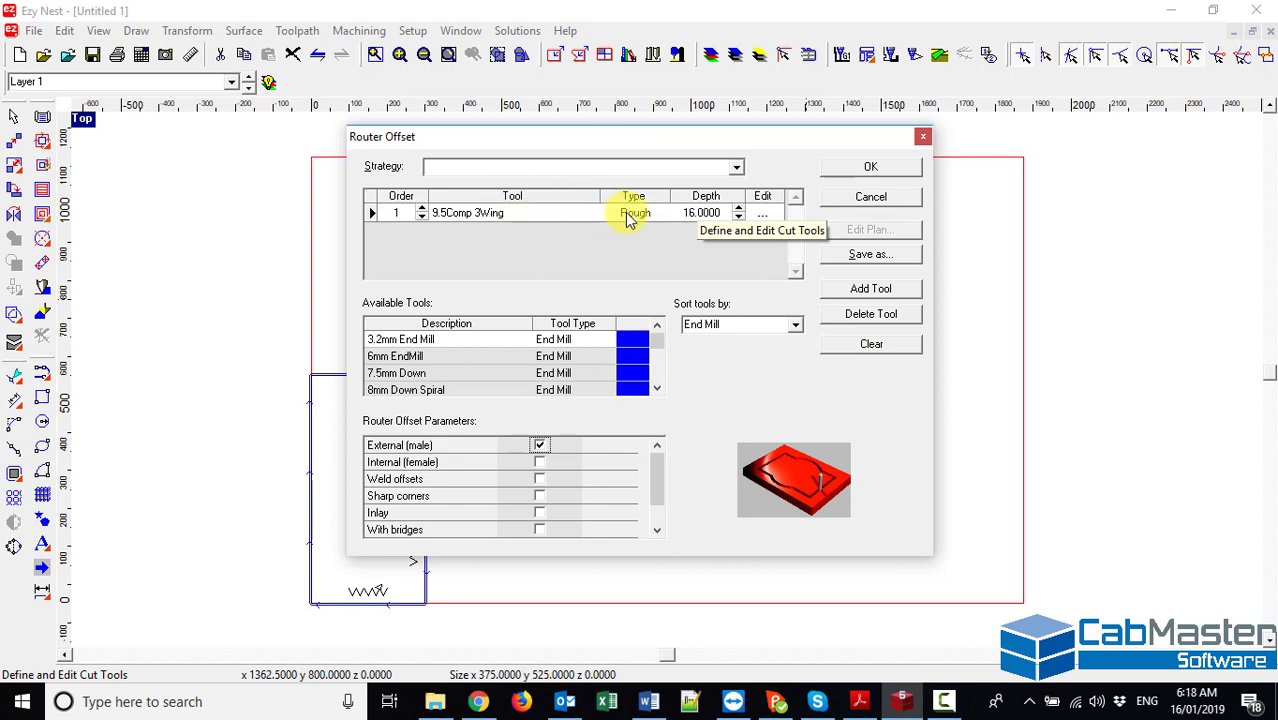
left_click(540, 463)
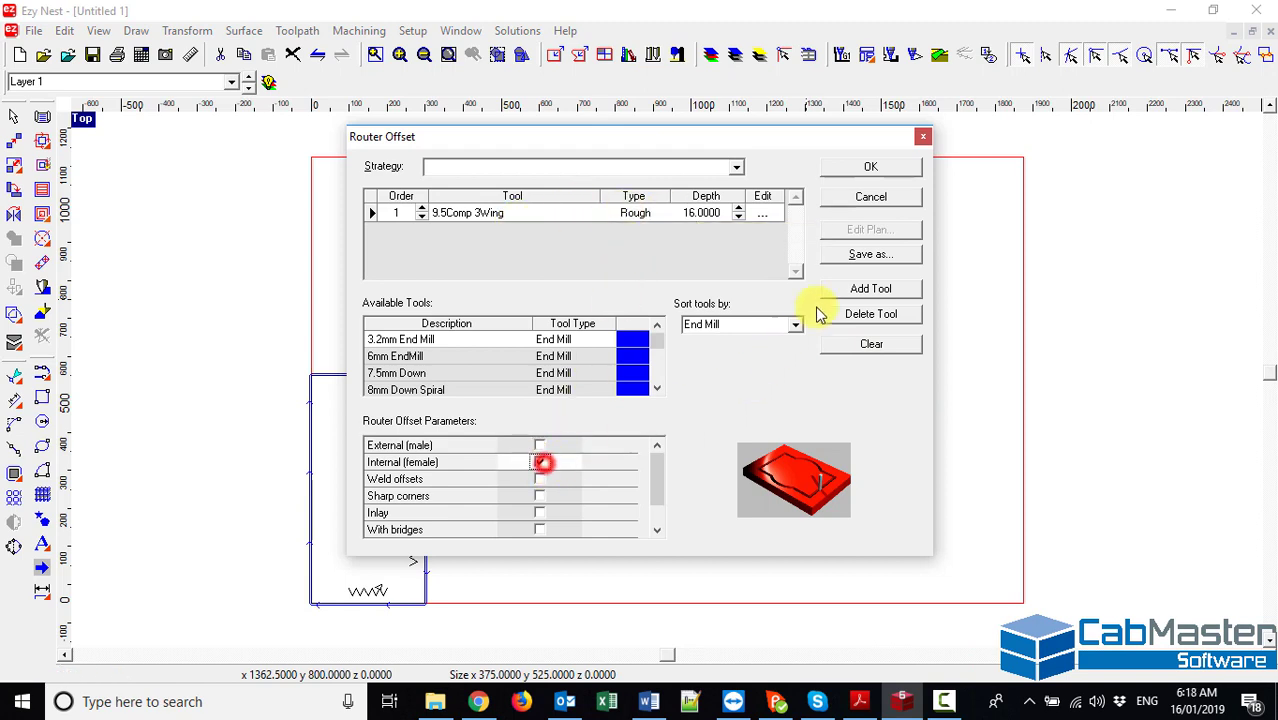
- Save the strategy as template '9.5Comp 3Wing 2Pass Female 16Deep' and apply it to the rectangle
left_click(866, 254)
left_click(717, 322)
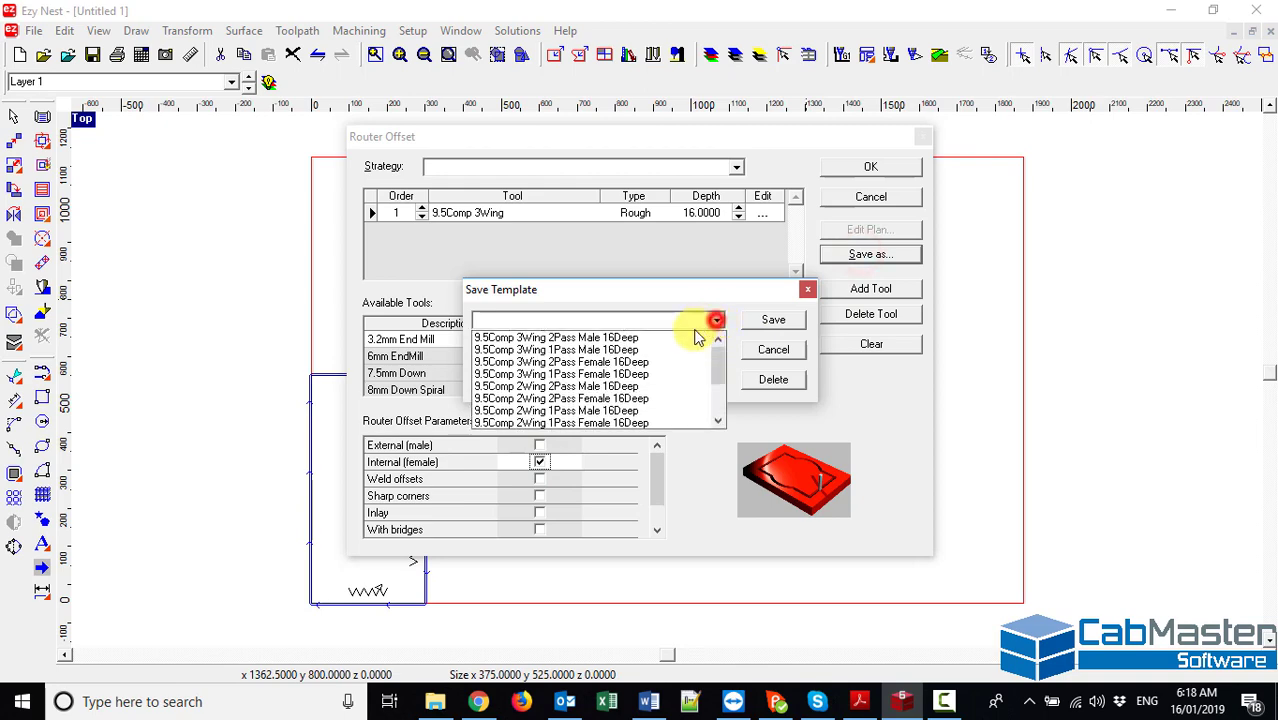
left_click(663, 366)
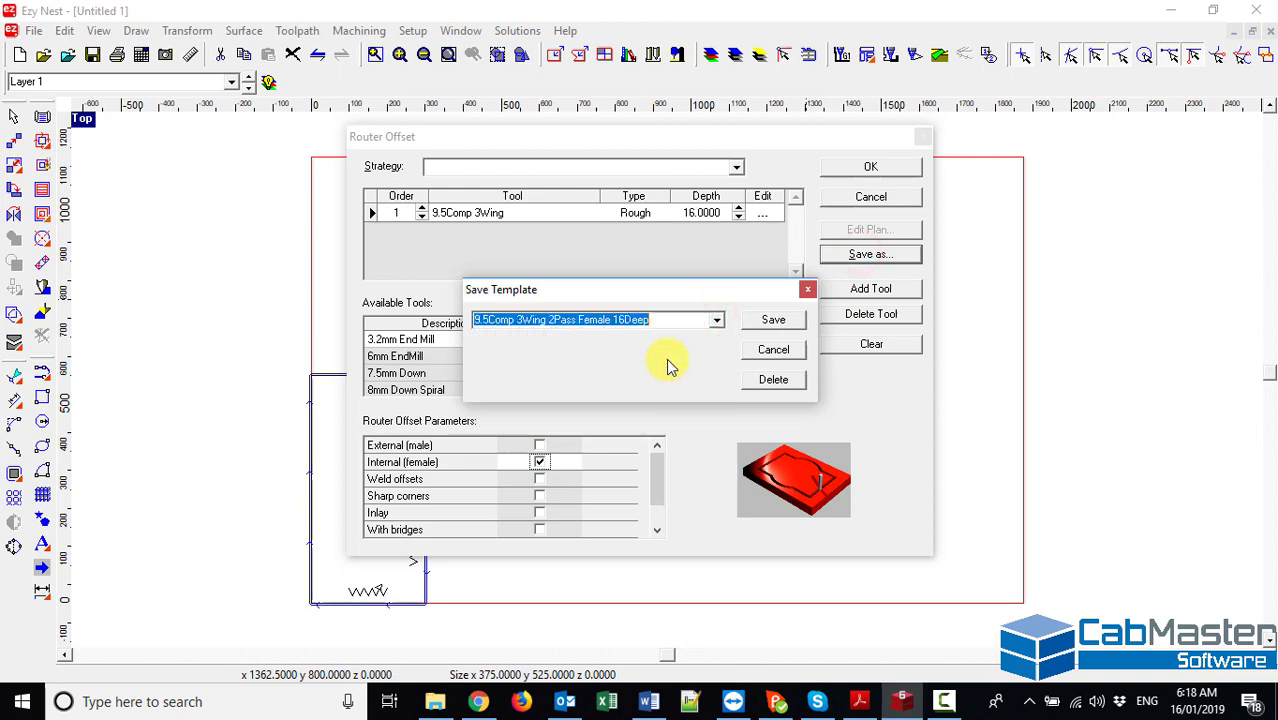
left_click(774, 322)
left_click(808, 290)
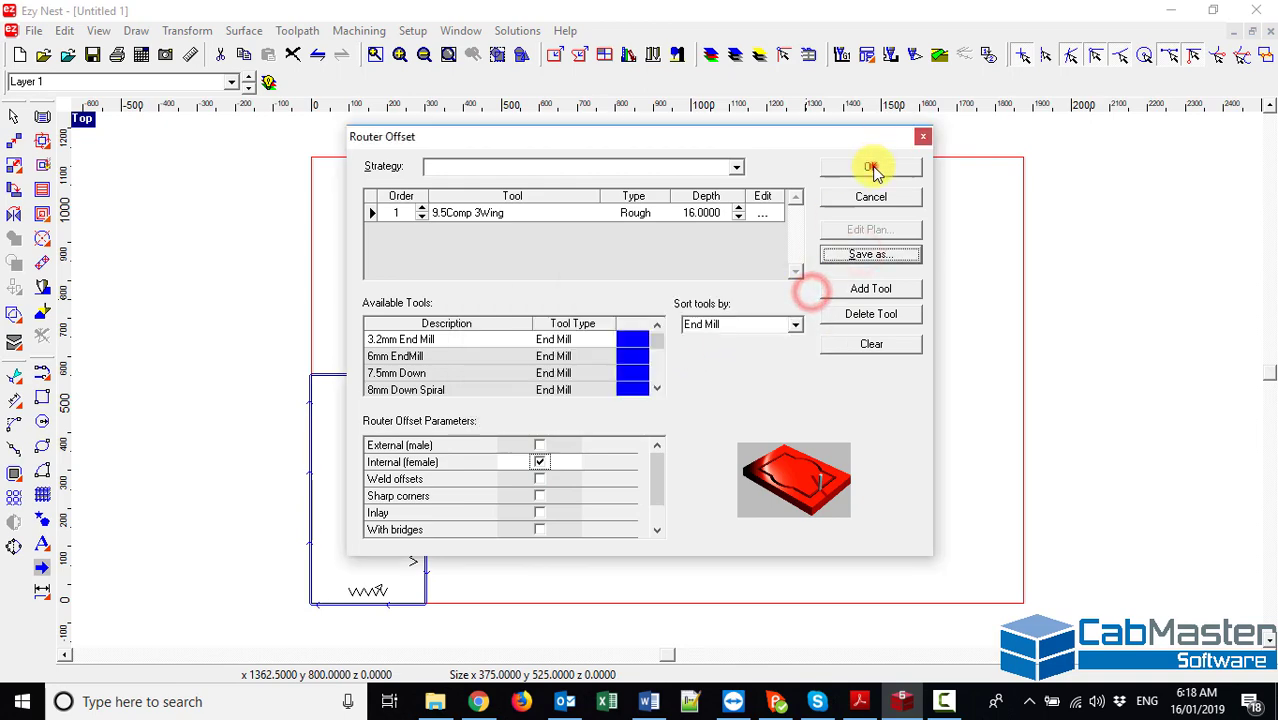
left_click(870, 166)
left_click(981, 335)
scroll(898, 320, "up", 3)
scroll(890, 314, "down", 3)
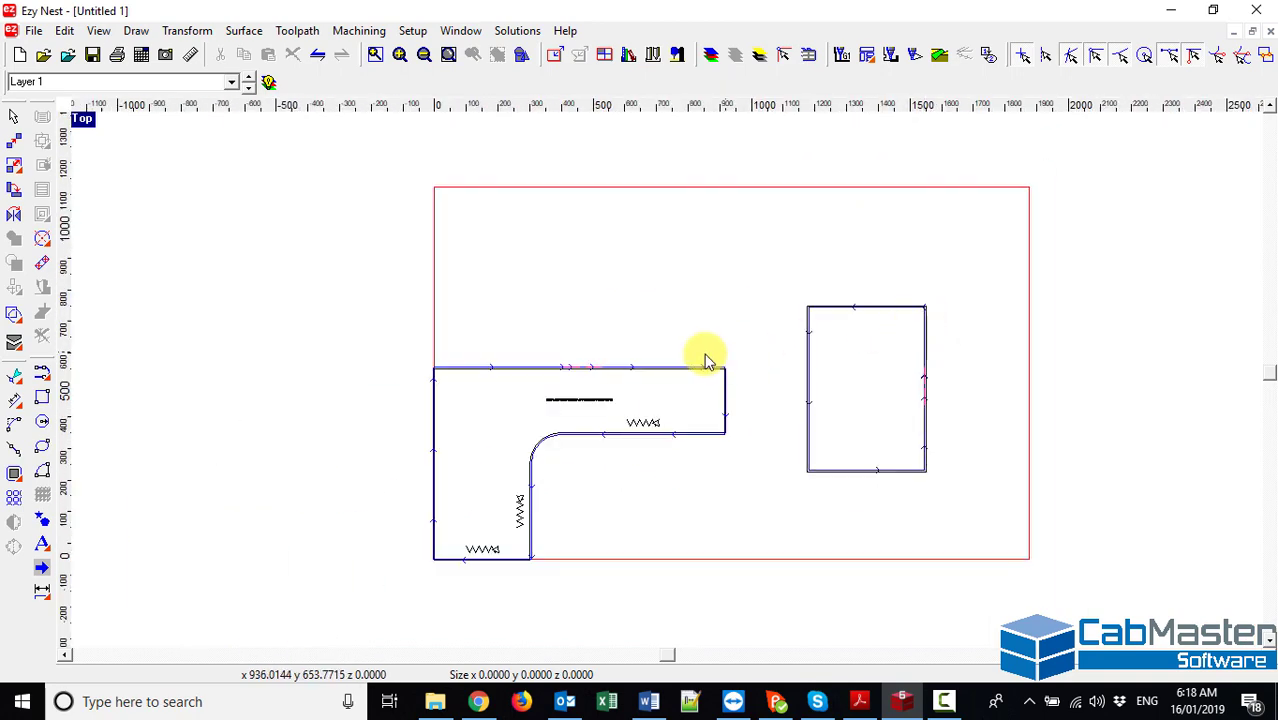
scroll(597, 375, "up", 3)
scroll(590, 372, "up", 2)
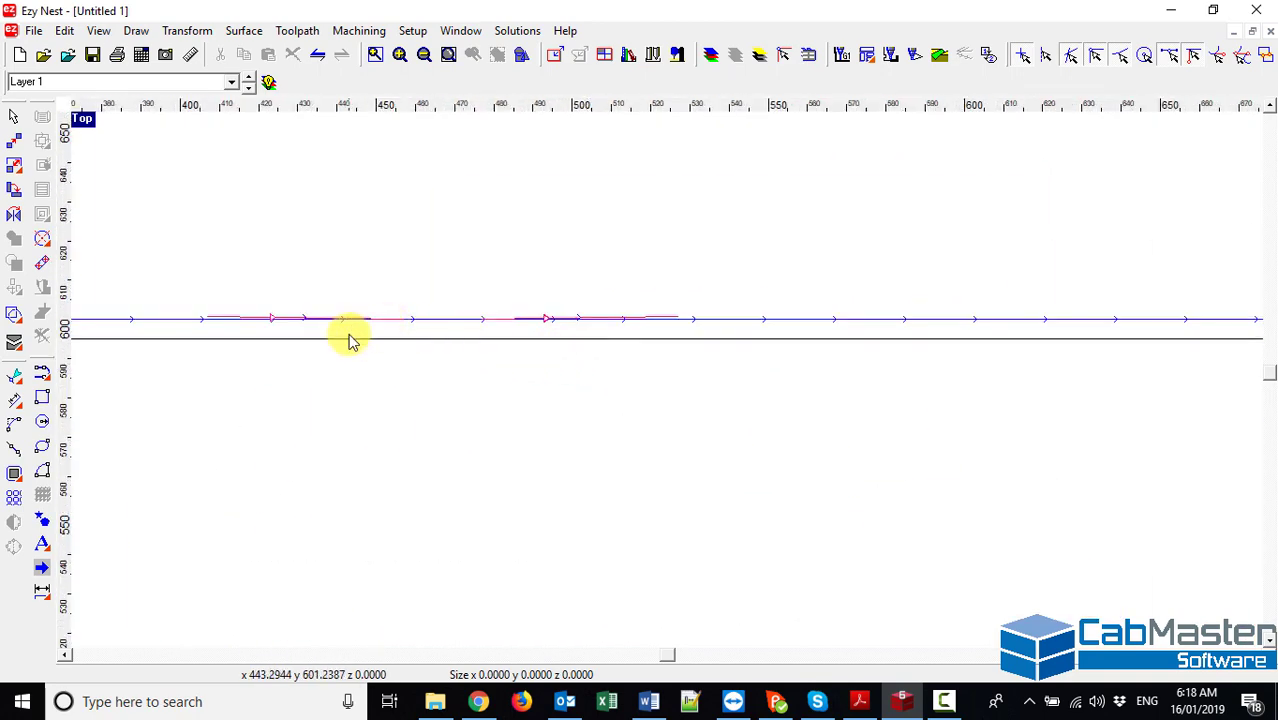
scroll(345, 337, "up", 2)
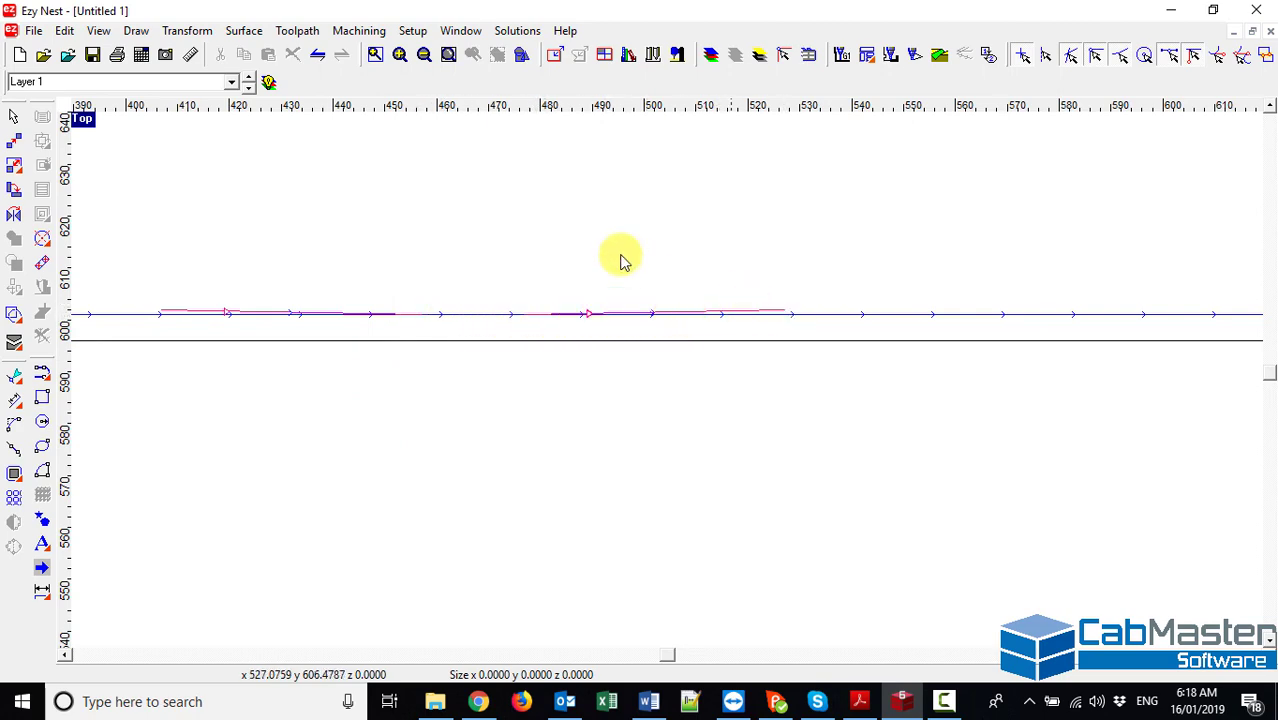
scroll(560, 250, "down", 6)
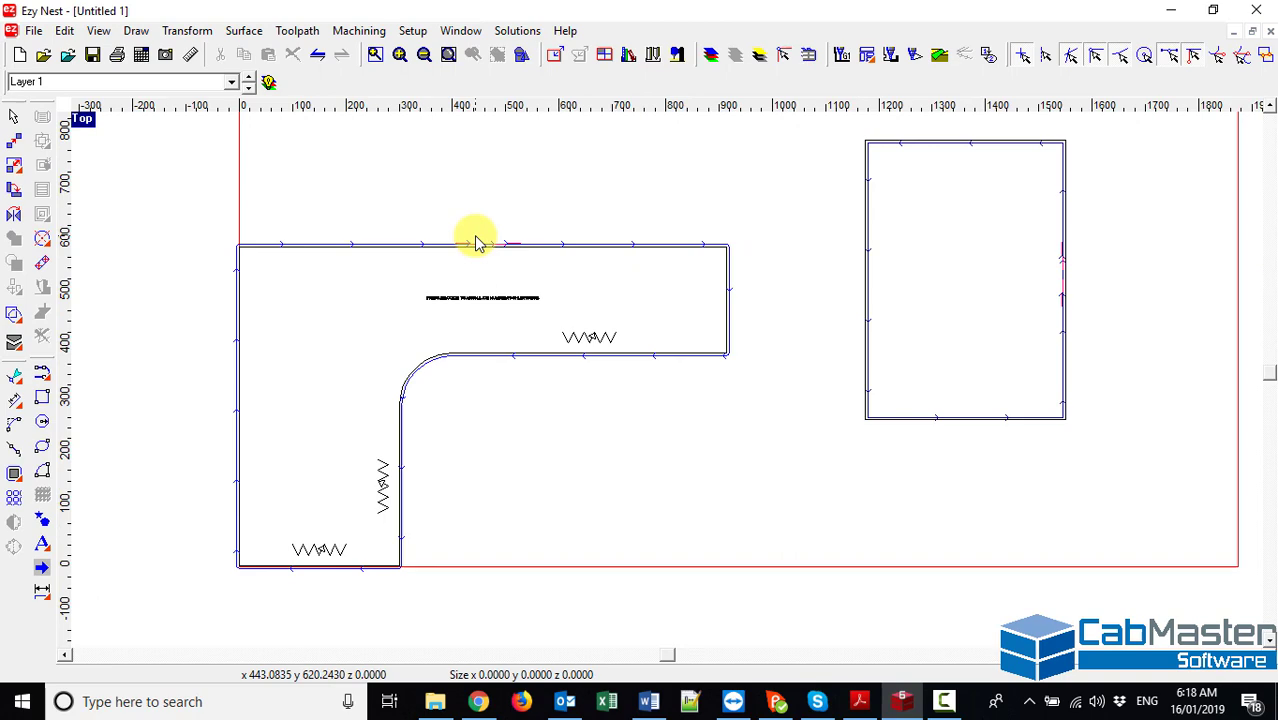
scroll(515, 250, "up", 5)
scroll(530, 220, "up", 2)
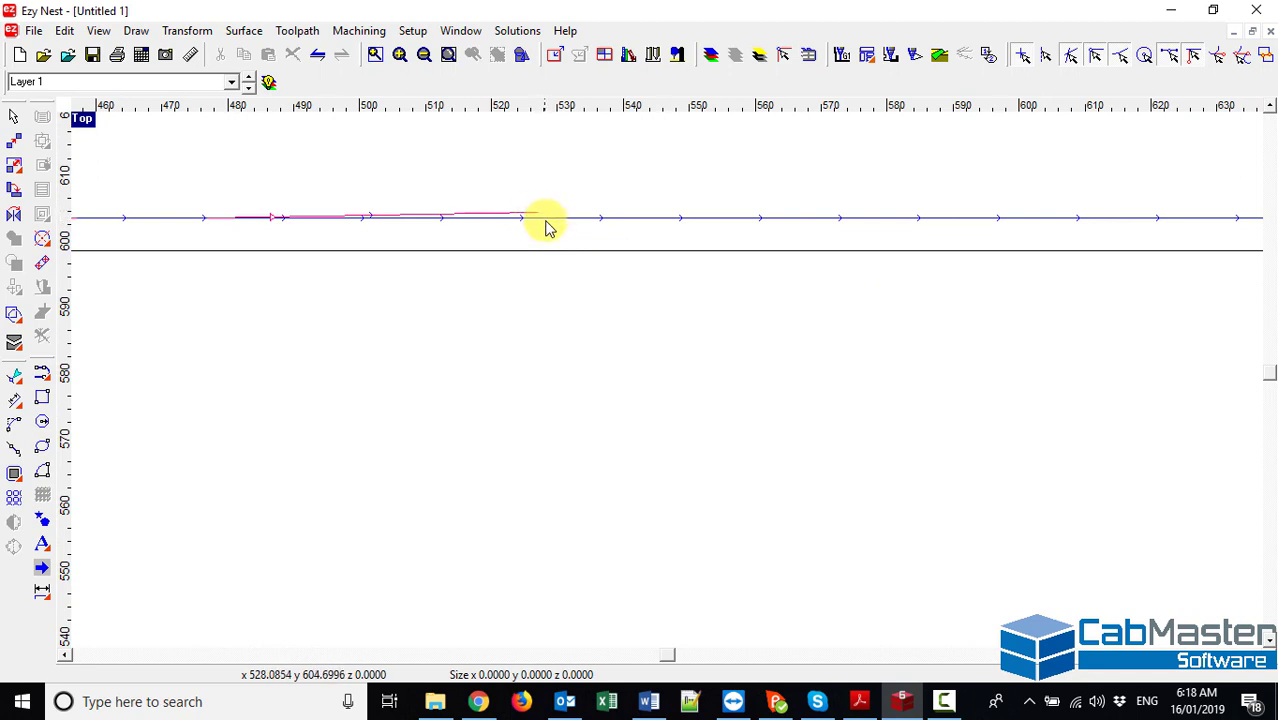
scroll(547, 228, "down", 8)
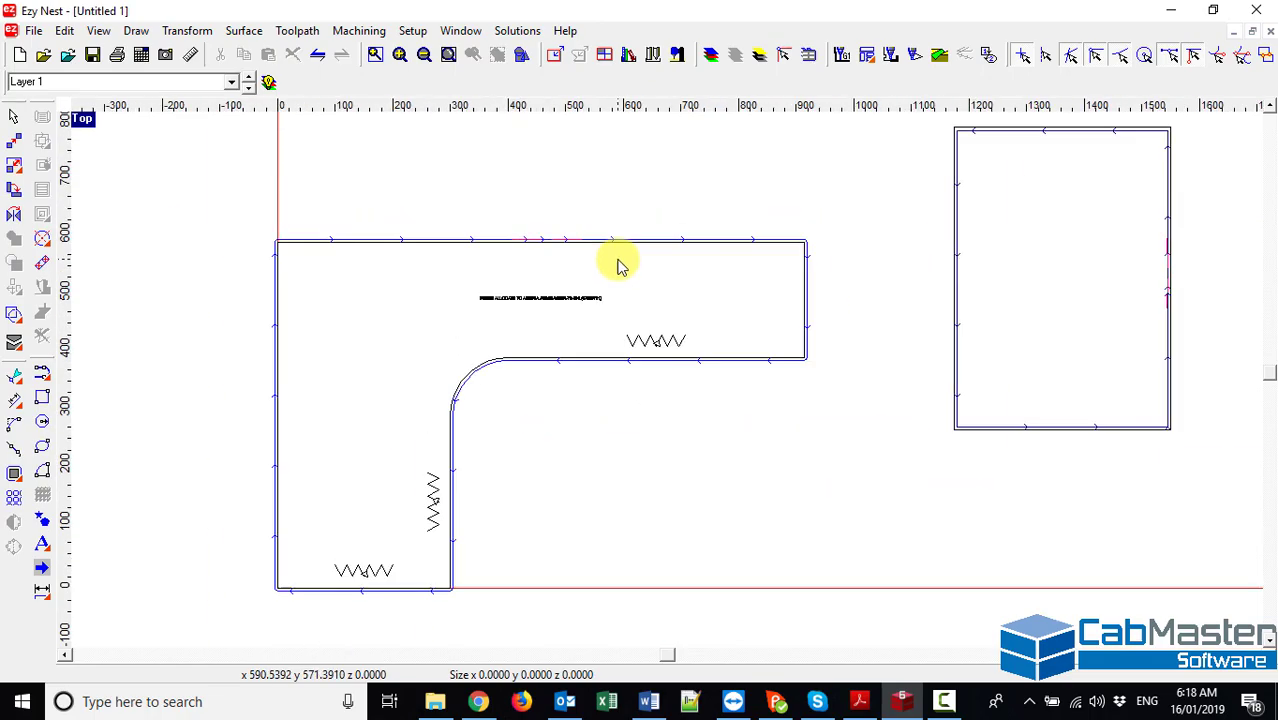